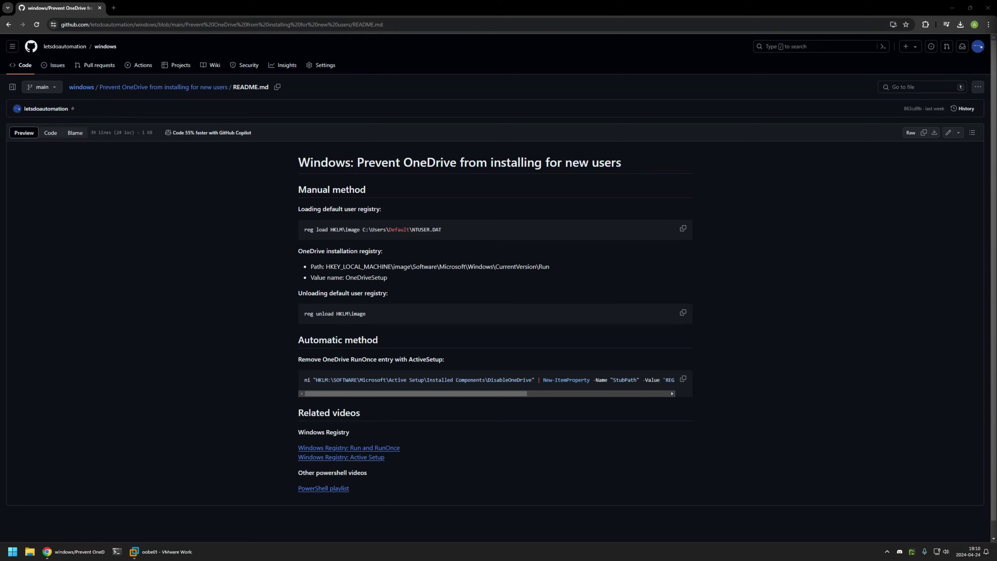
Step: Highlight the README's manual and automatic method steps and the full ActiveSetup PowerShell command
{"action": "left_click_drag", "start_coordinate": [758, 372], "coordinate": [336, 184]}
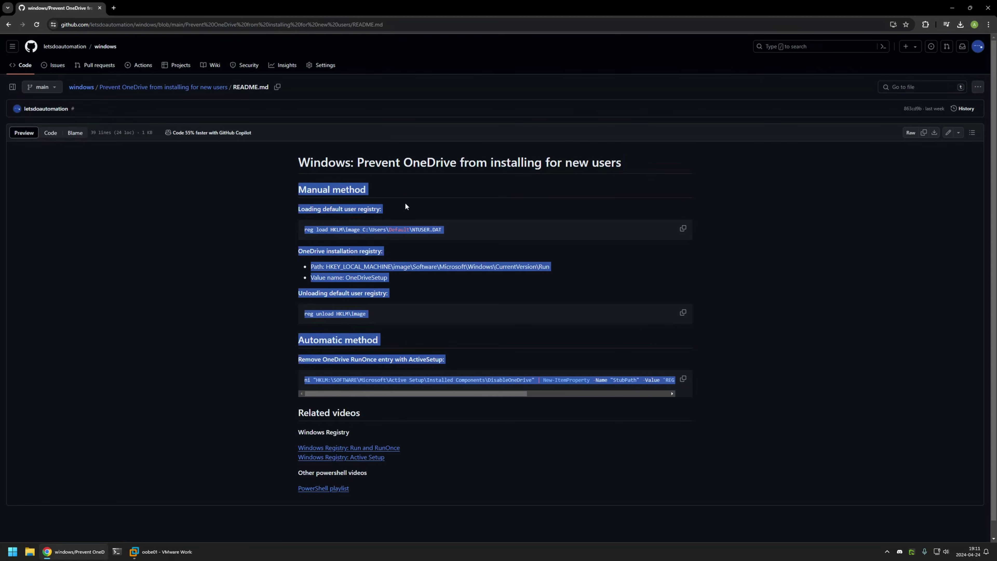
{"action": "left_click", "coordinate": [387, 211]}
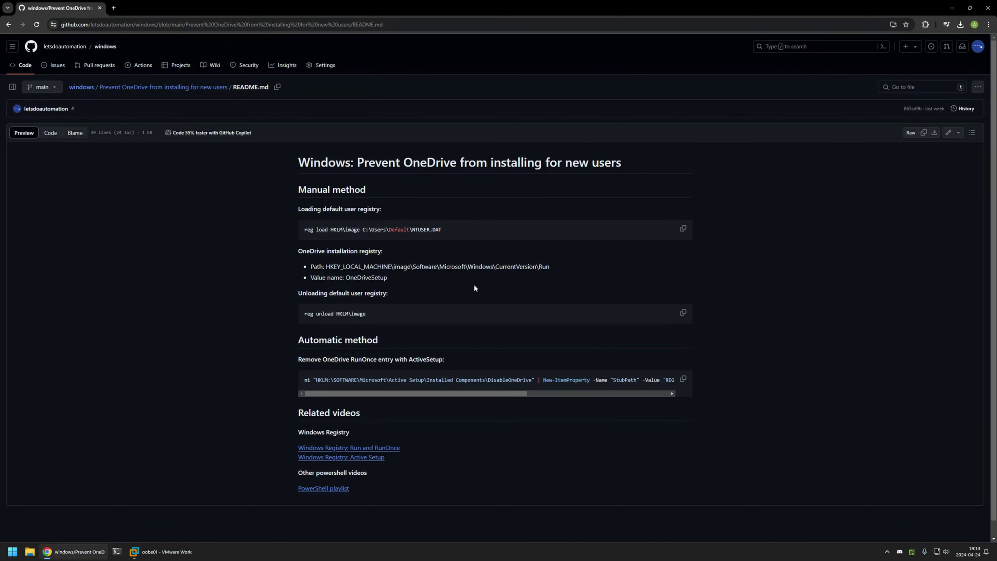
{"action": "left_click_drag", "start_coordinate": [386, 308], "coordinate": [287, 180]}
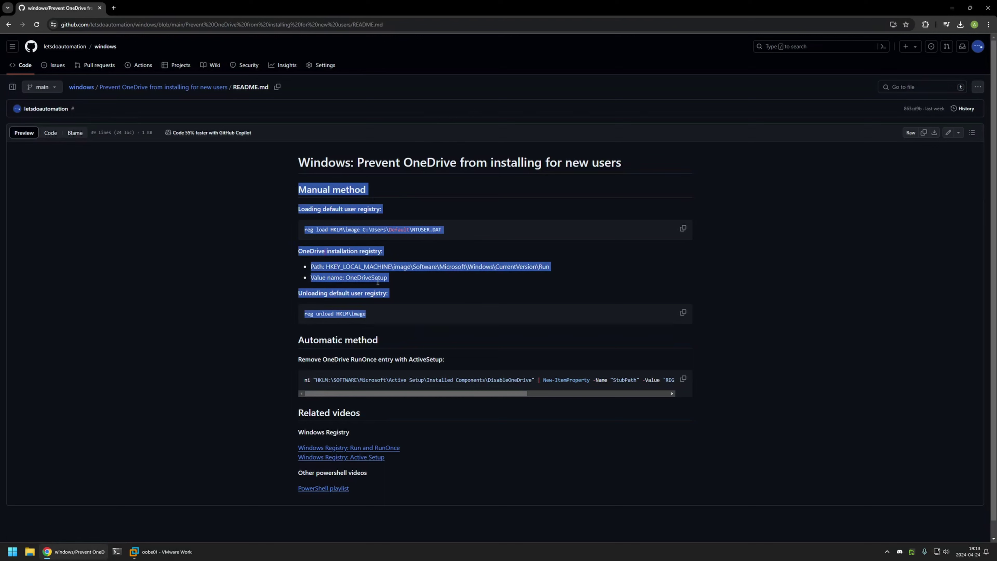
{"action": "left_click", "coordinate": [367, 314]}
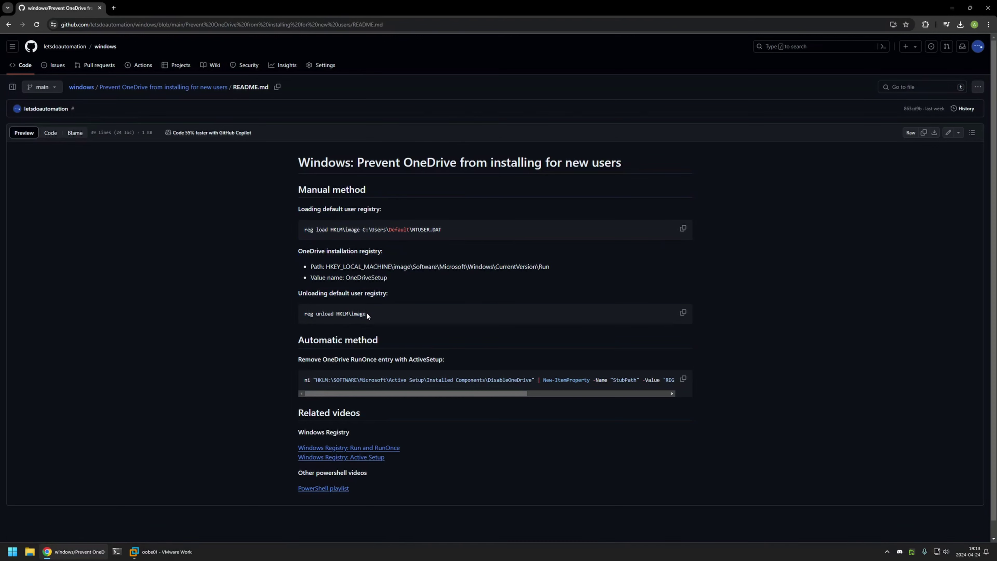
{"action": "left_click_drag", "start_coordinate": [303, 383], "coordinate": [705, 381]}
{"action": "left_click_drag", "start_coordinate": [570, 393], "coordinate": [391, 376]}
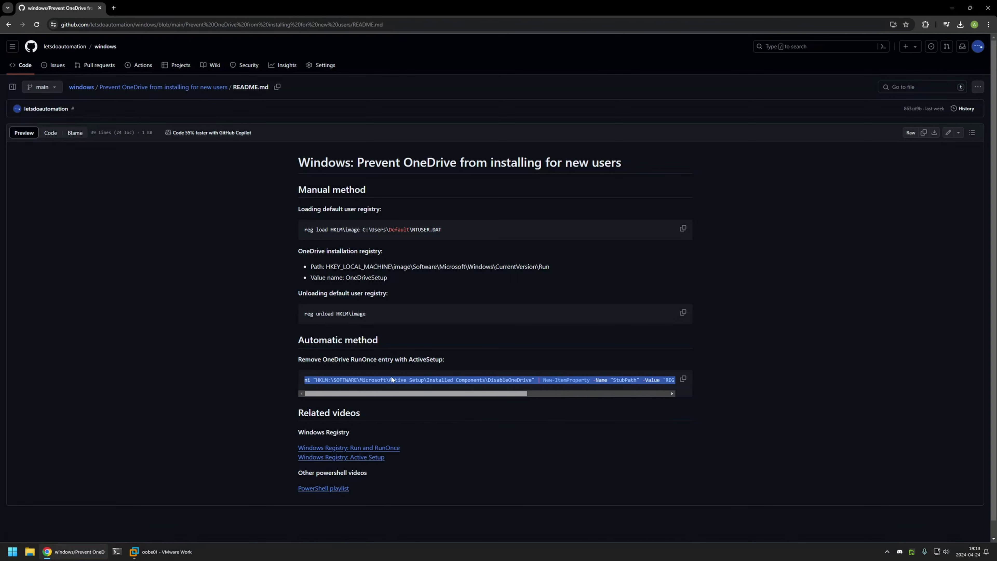
{"action": "left_click", "coordinate": [367, 313]}
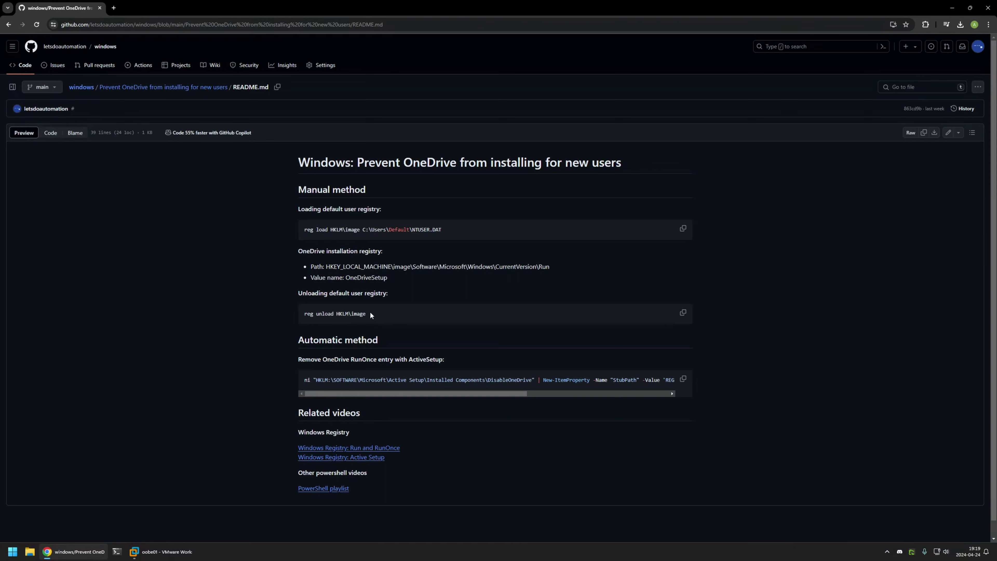
Step: Highlight the C:\Users\Default\NTUSER.DAT path and the OneDrive Run key path and value name
{"action": "left_click_drag", "start_coordinate": [443, 229], "coordinate": [362, 230]}
{"action": "left_click", "coordinate": [446, 233]}
{"action": "left_click_drag", "start_coordinate": [455, 232], "coordinate": [360, 230]}
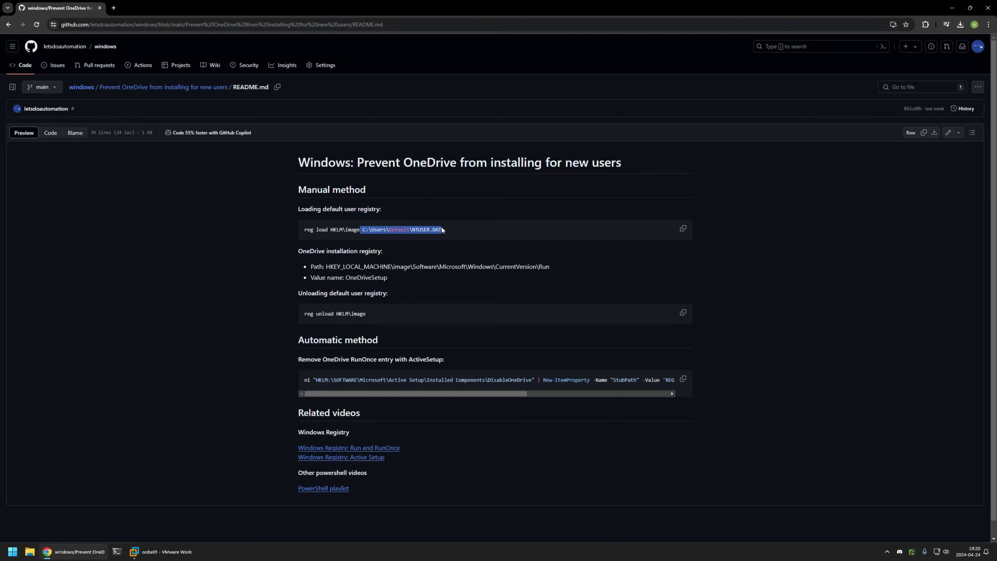
{"action": "left_click_drag", "start_coordinate": [395, 274], "coordinate": [301, 264]}
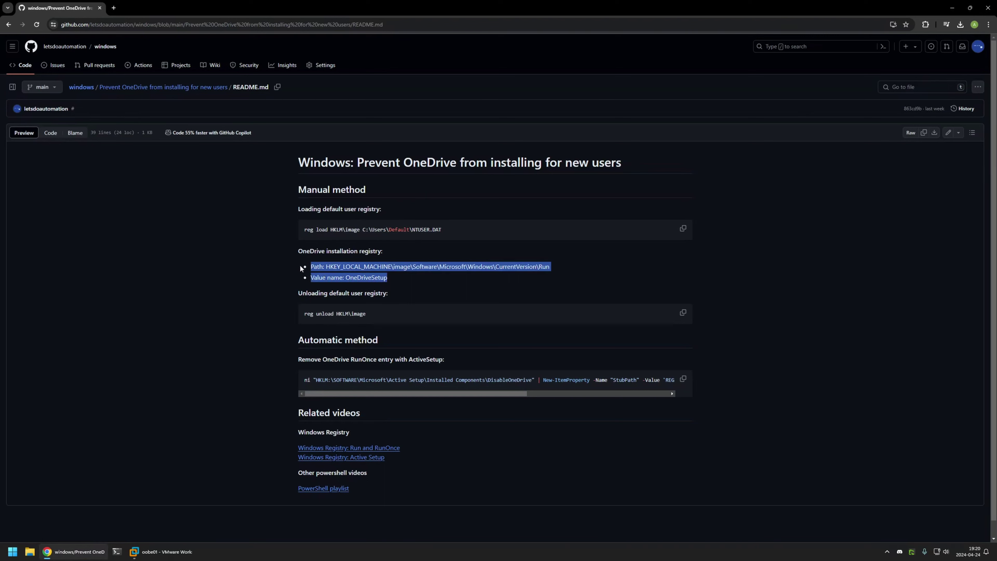
{"action": "left_click", "coordinate": [391, 278]}
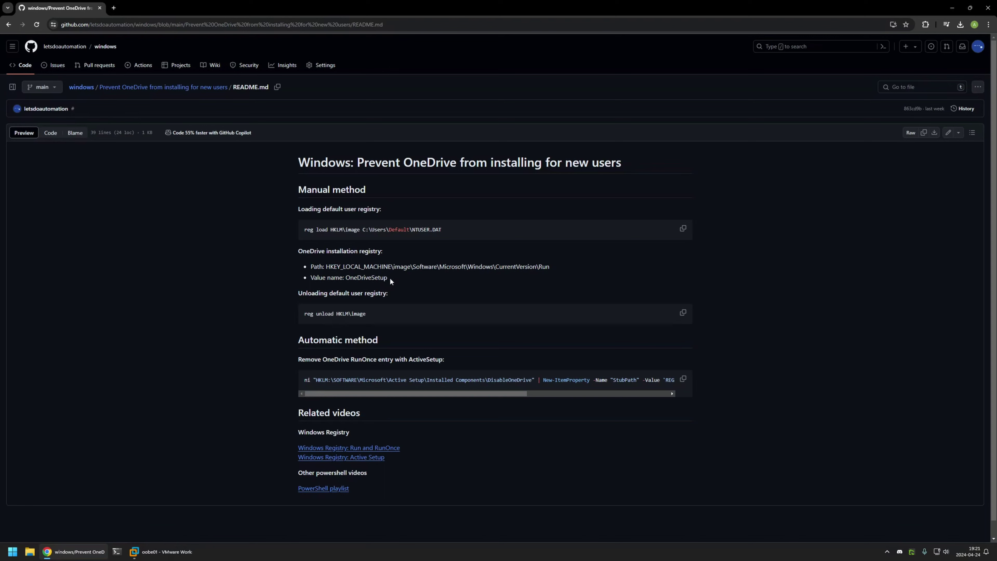
{"action": "left_click_drag", "start_coordinate": [405, 277], "coordinate": [295, 268]}
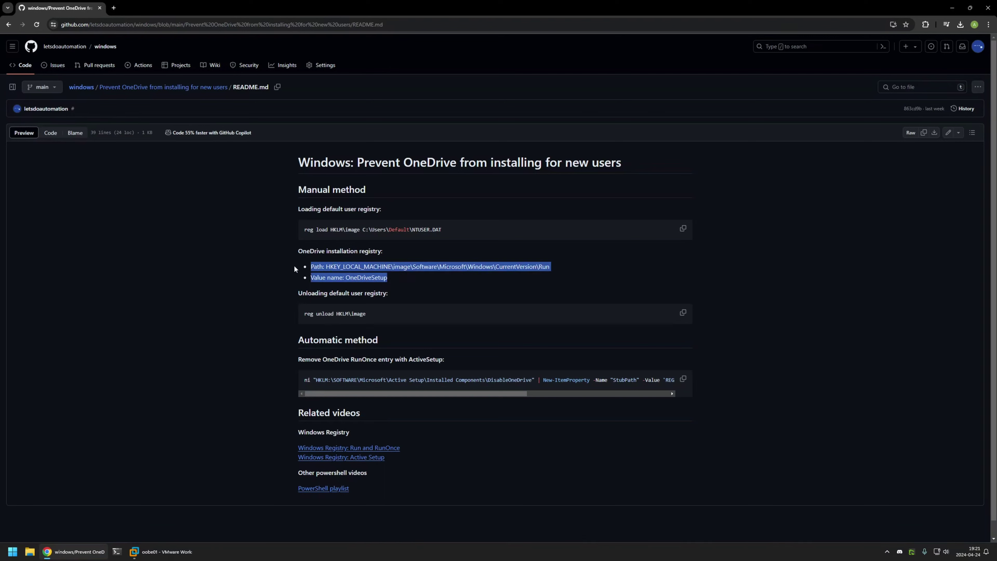
{"action": "left_click", "coordinate": [390, 280]}
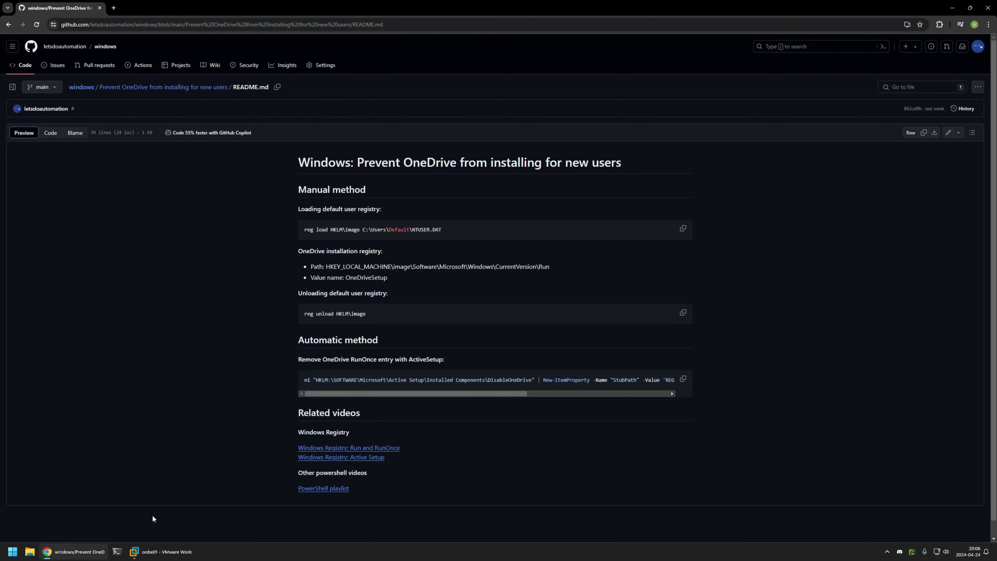
{"action": "left_click", "coordinate": [159, 552]}
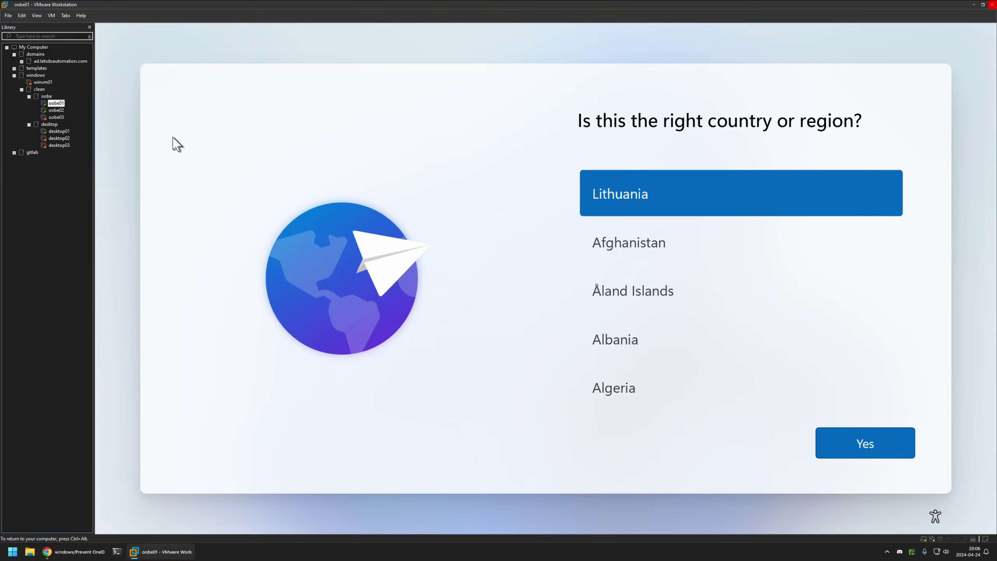
Step: Glance at oobe02, then return to oobe01 and give its setup screen input focus
{"action": "left_click", "coordinate": [56, 110]}
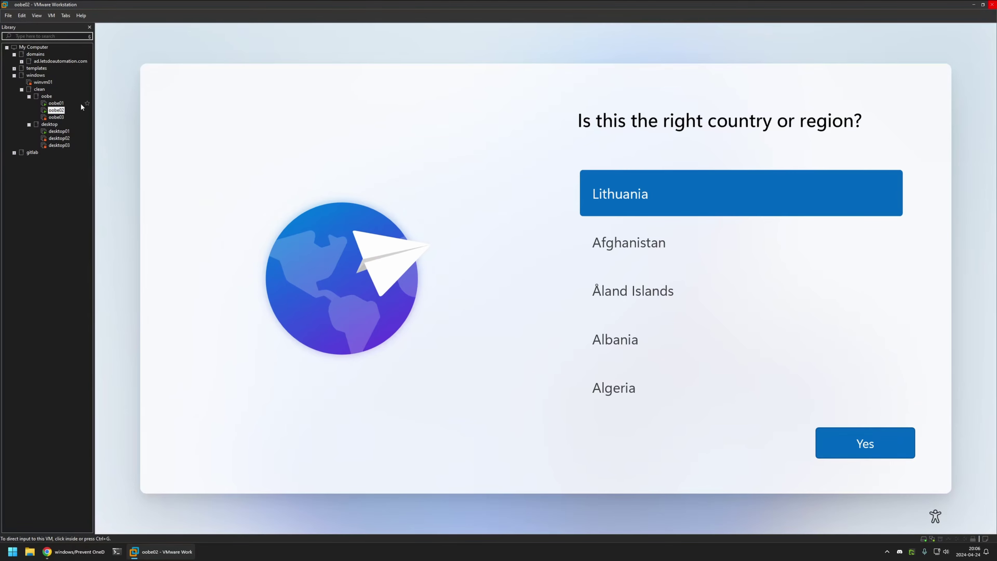
{"action": "left_click", "coordinate": [58, 104]}
{"action": "left_click", "coordinate": [302, 173]}
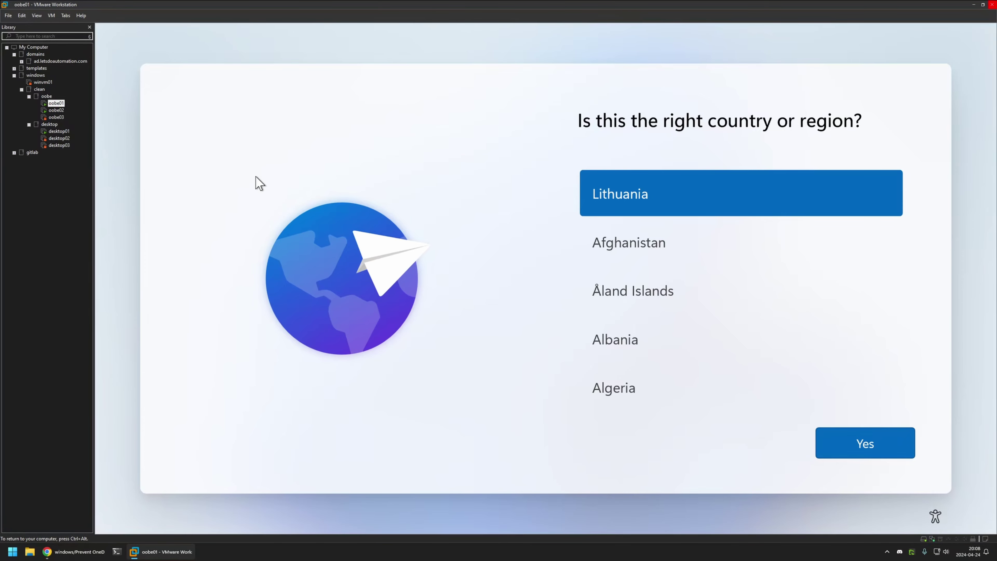
Step: In a Shift+F10 Command Prompt, run reg load HKLM\image C:\Users\Default\NTUSER.DAT, then launch regedit
{"action": "key", "text": "shift+F10"}
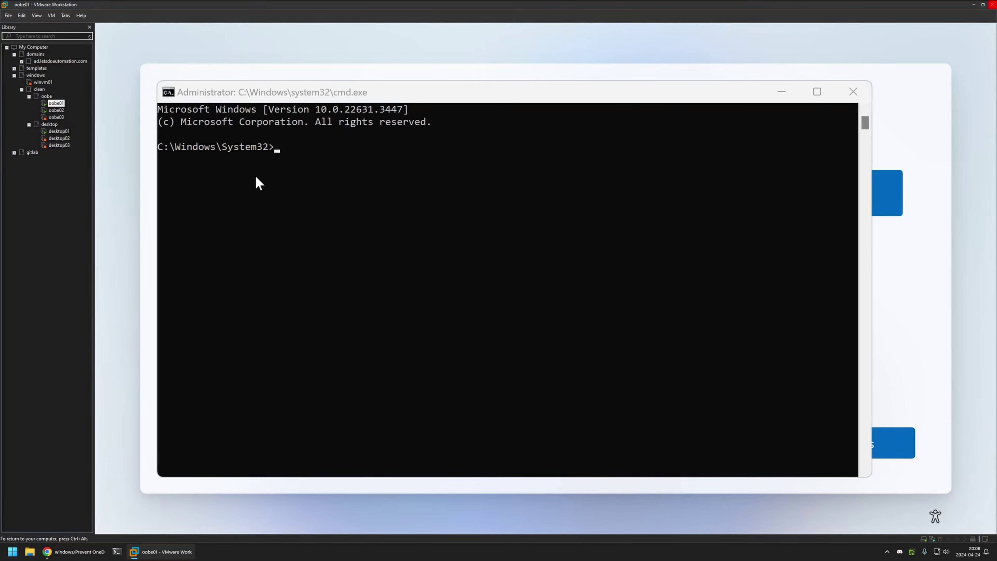
{"action": "left_click_drag", "start_coordinate": [325, 92], "coordinate": [318, 71]}
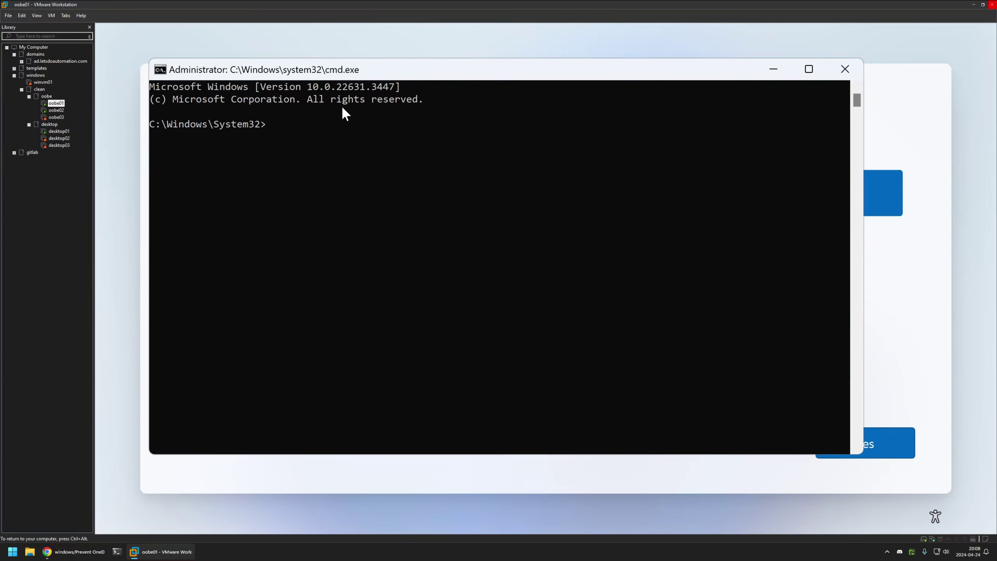
{"action": "type", "text": "reg loa"}
{"action": "type", "text": "d HKLM\\image"}
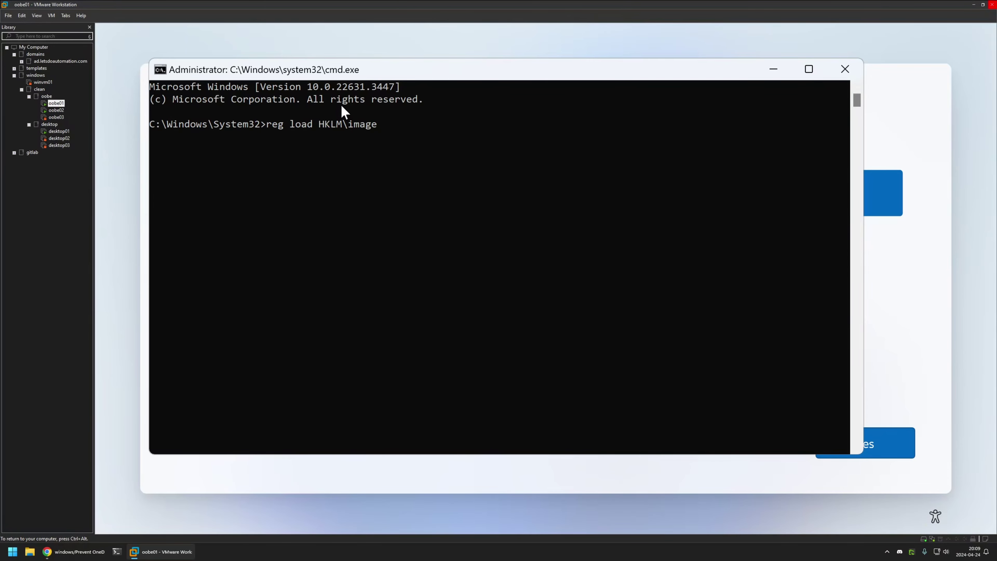
{"action": "type", "text": "C:\\Users\\Default\\N"}
{"action": "key", "text": "Tab"}
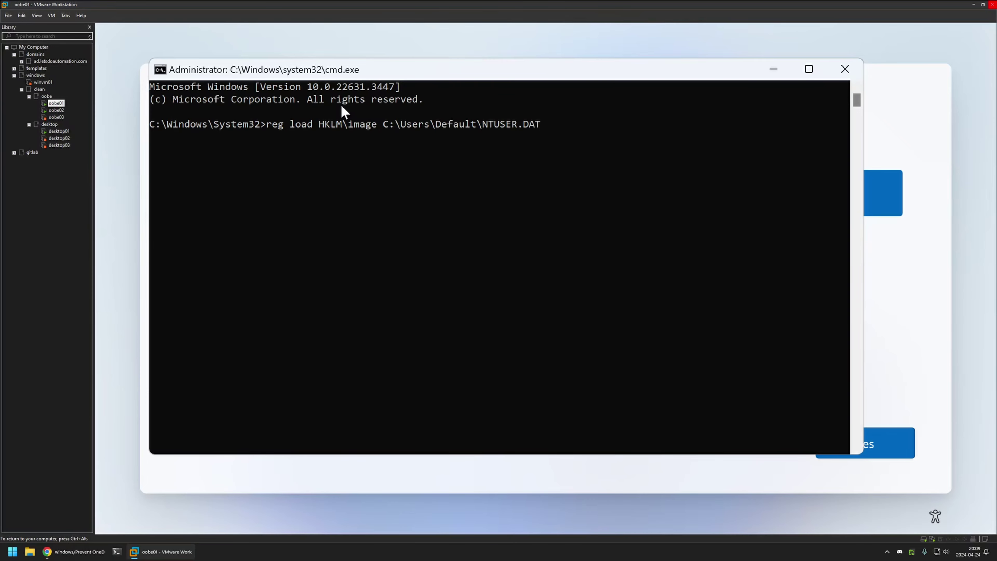
{"action": "key", "text": "Return"}
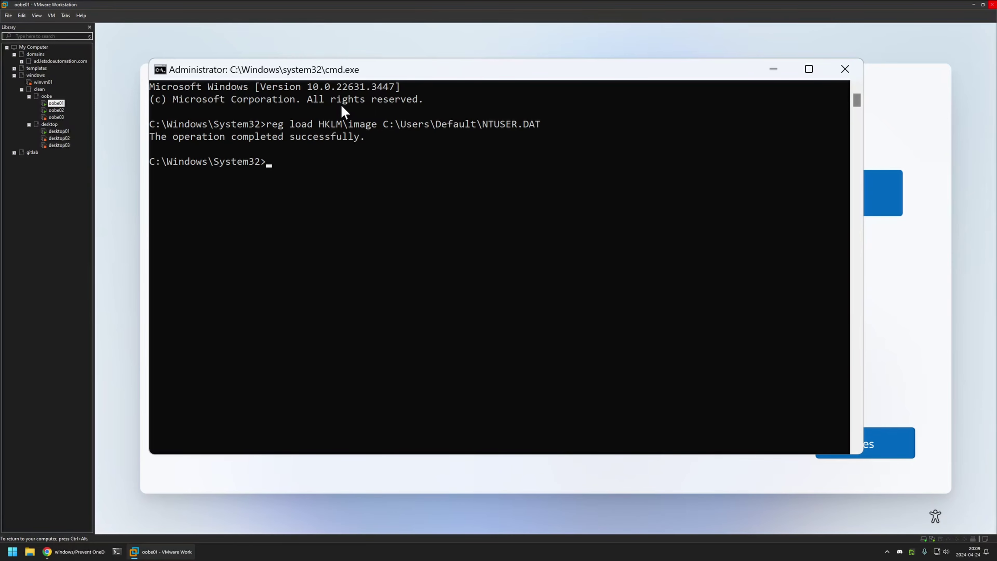
{"action": "type", "text": "regedit"}
{"action": "key", "text": "Return"}
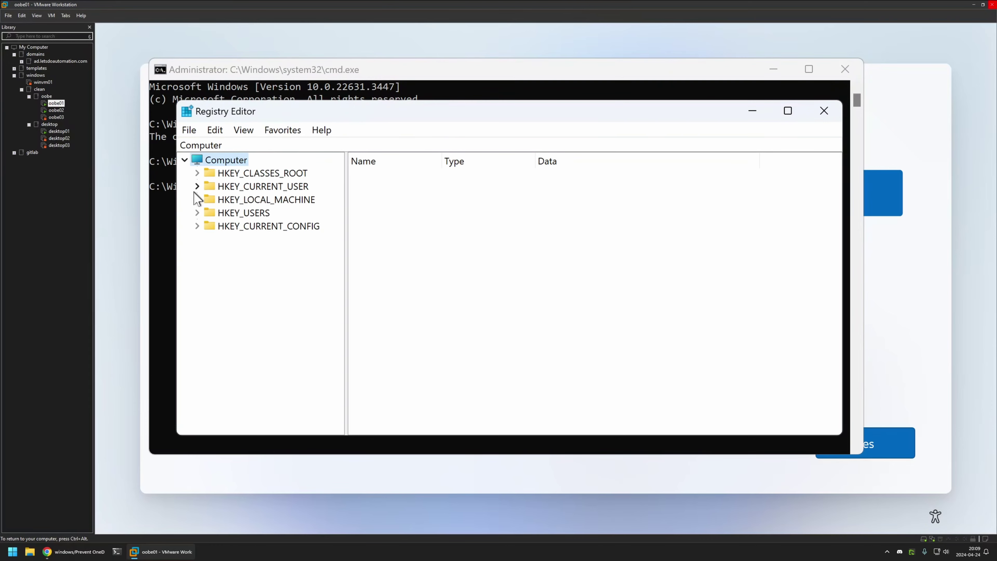
Step: Navigate to HKLM\image\Software\Microsoft\Windows\CurrentVersion\Run in Registry Editor
{"action": "left_click", "coordinate": [197, 200]}
{"action": "left_click", "coordinate": [209, 240]}
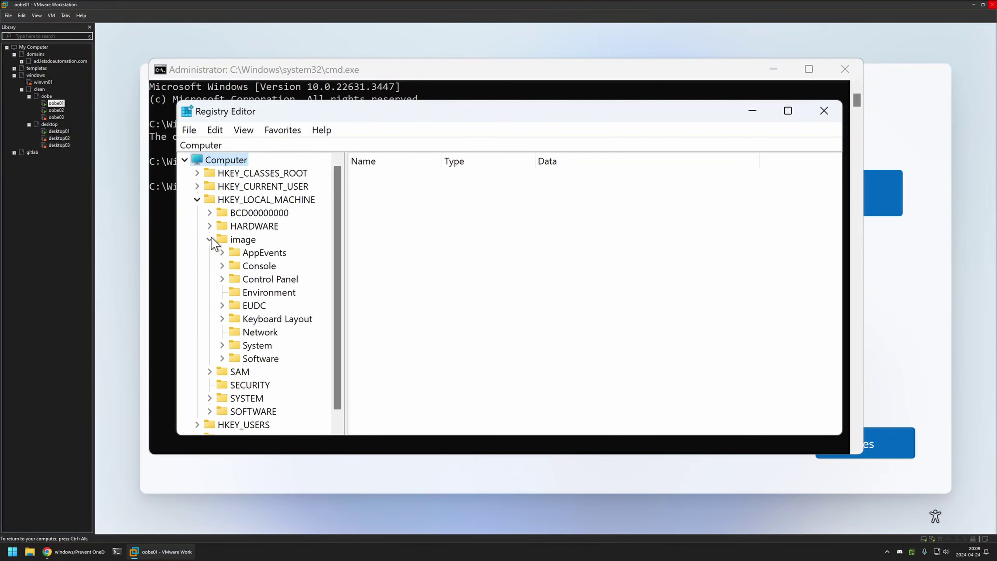
{"action": "left_click", "coordinate": [224, 243]}
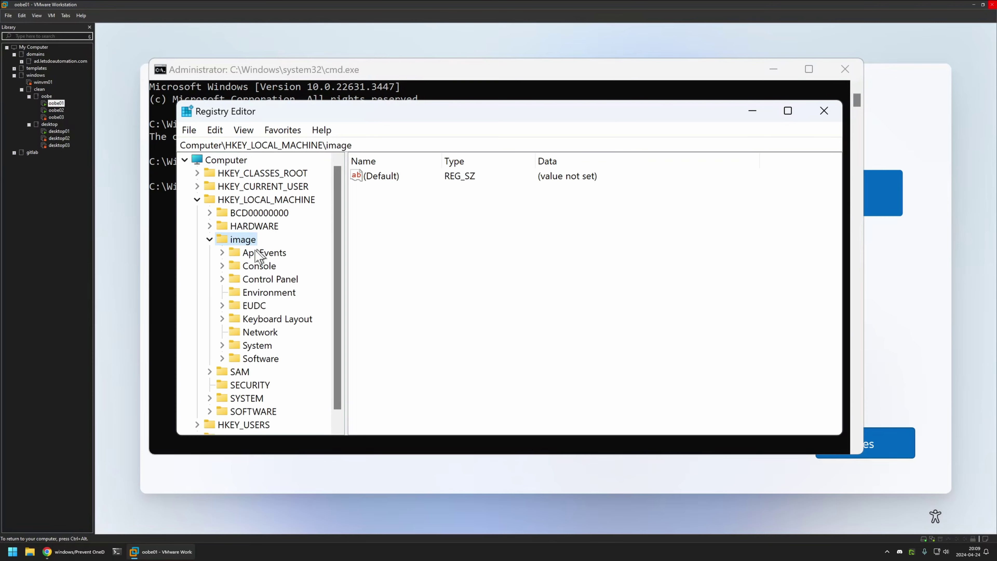
{"action": "left_click_drag", "start_coordinate": [325, 115], "coordinate": [351, 95]}
{"action": "double_click", "coordinate": [285, 339]}
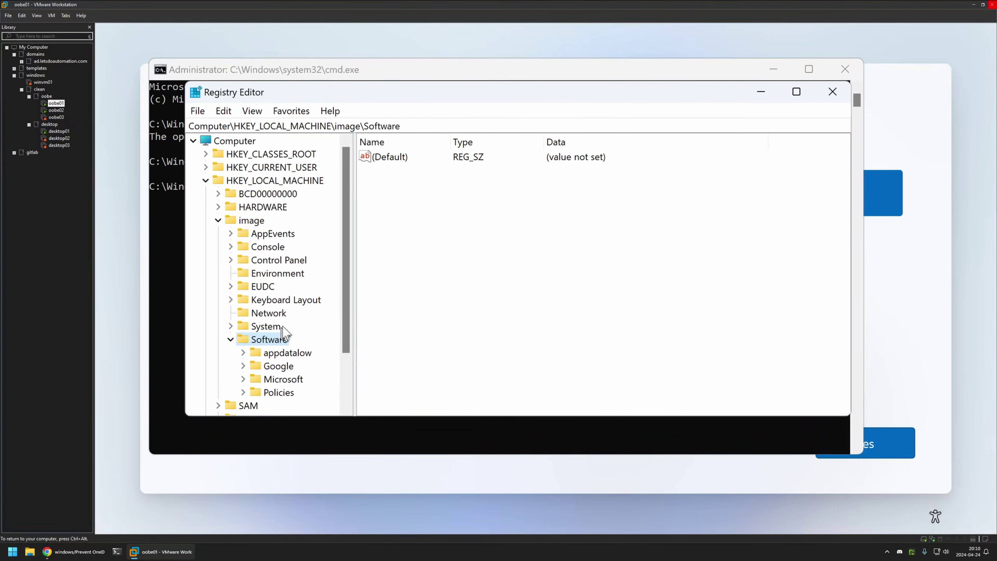
{"action": "scroll", "coordinate": [312, 312], "scroll_direction": "down", "scroll_amount": 2}
{"action": "double_click", "coordinate": [300, 313]}
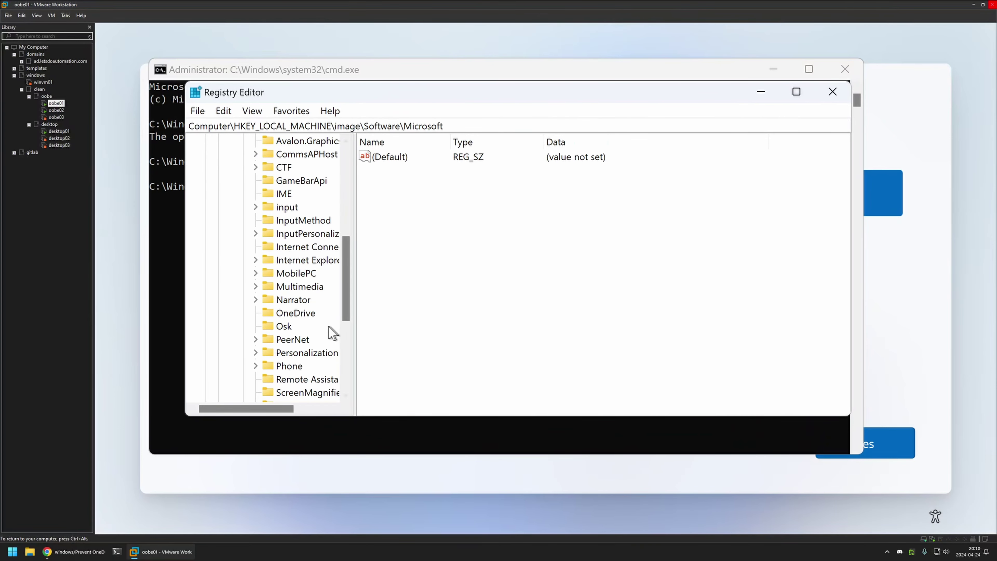
{"action": "scroll", "coordinate": [332, 333], "scroll_direction": "down", "scroll_amount": 5}
{"action": "double_click", "coordinate": [306, 289]}
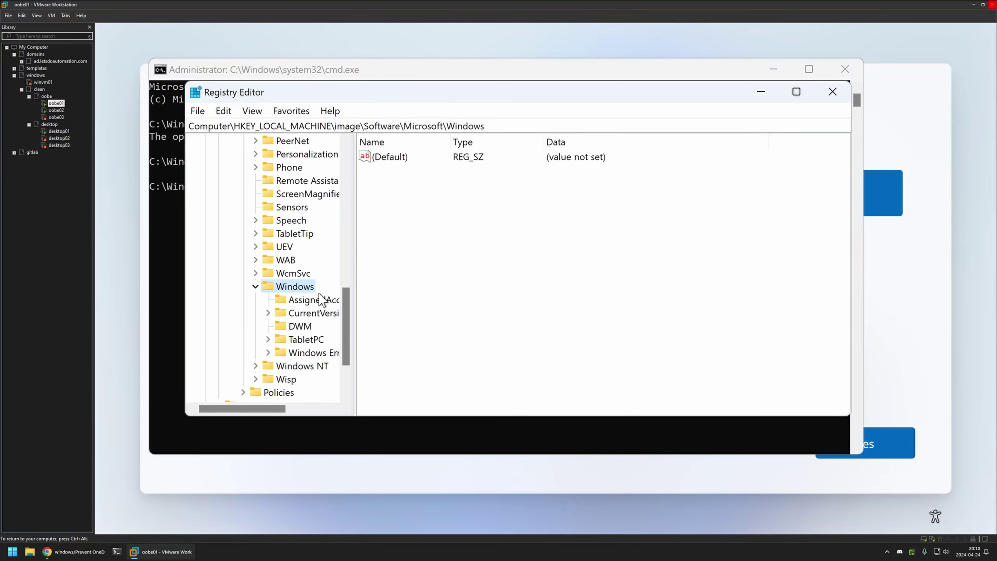
{"action": "double_click", "coordinate": [314, 313]}
{"action": "scroll", "coordinate": [323, 321], "scroll_direction": "down", "scroll_amount": 2}
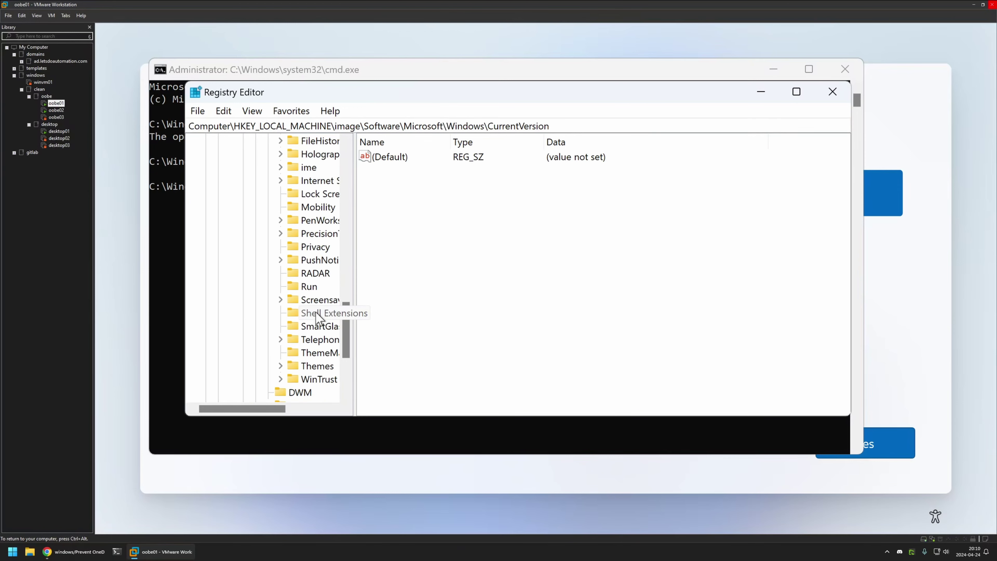
{"action": "left_click", "coordinate": [304, 287]}
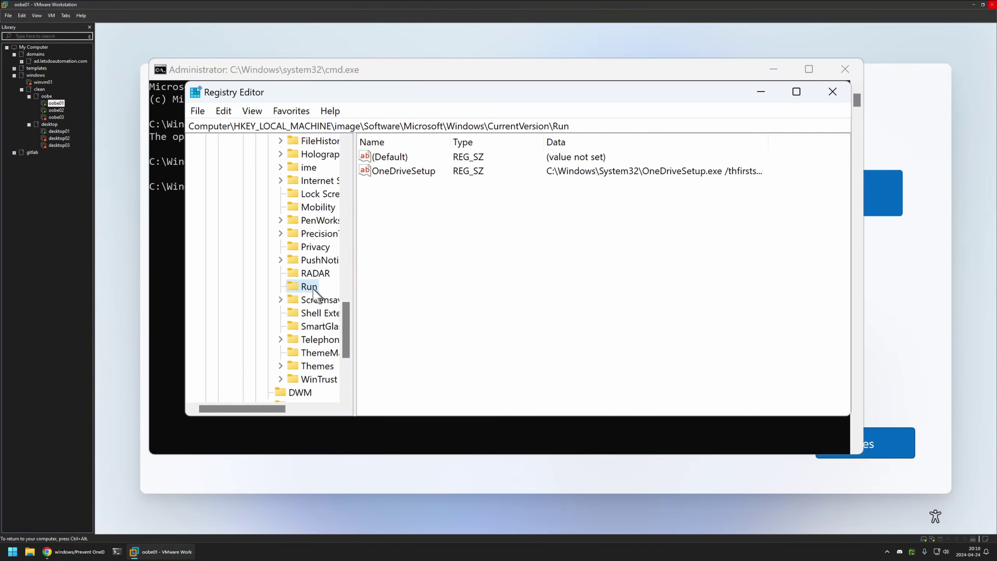
Step: Delete the OneDriveSetup value from the Run key and confirm
{"action": "left_click", "coordinate": [404, 184]}
{"action": "right_click", "coordinate": [388, 171]}
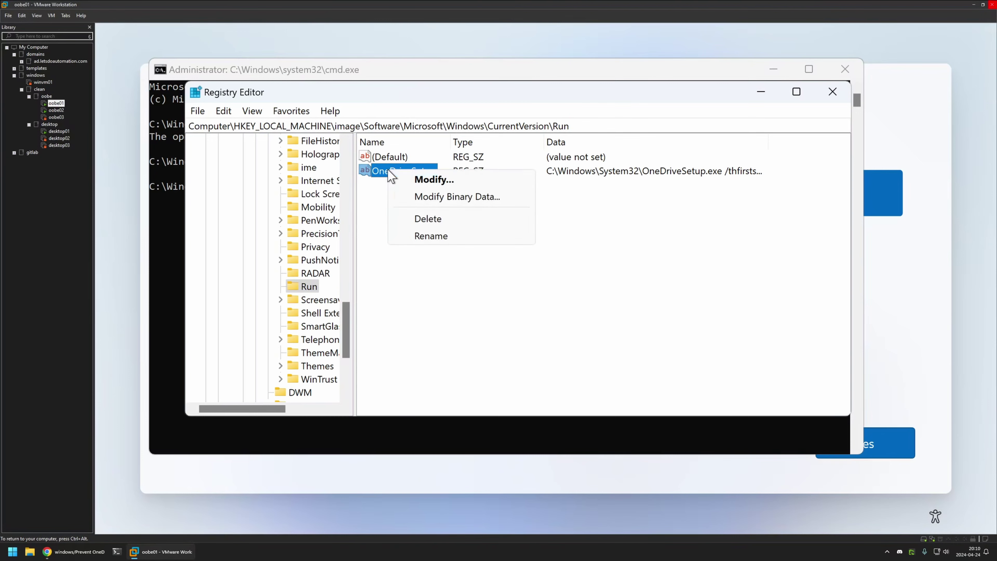
{"action": "left_click", "coordinate": [422, 215]}
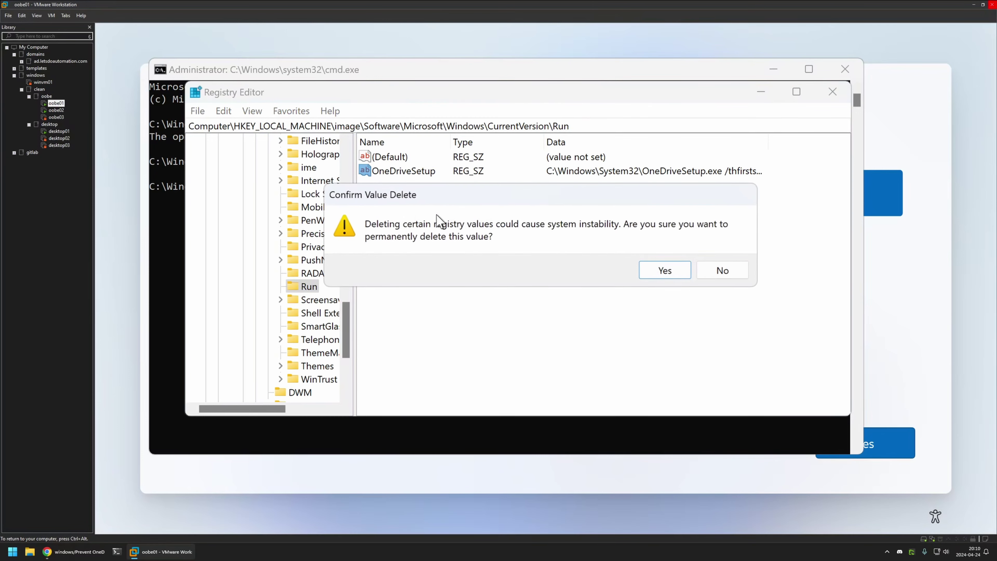
{"action": "left_click", "coordinate": [672, 268]}
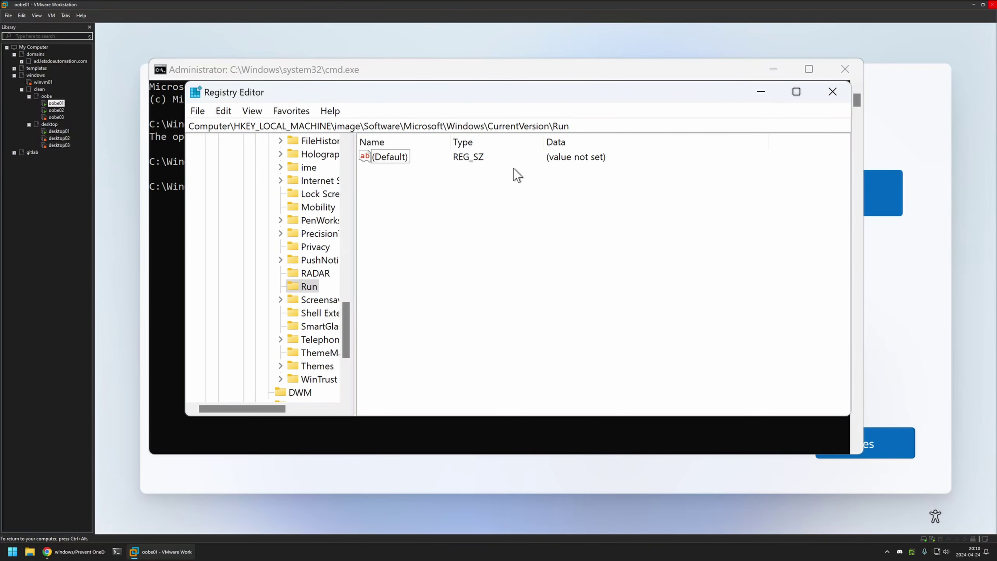
Step: Close Registry Editor, run reg unload HKLM\image from the recalled command, and close Command Prompt
{"action": "left_click", "coordinate": [833, 92]}
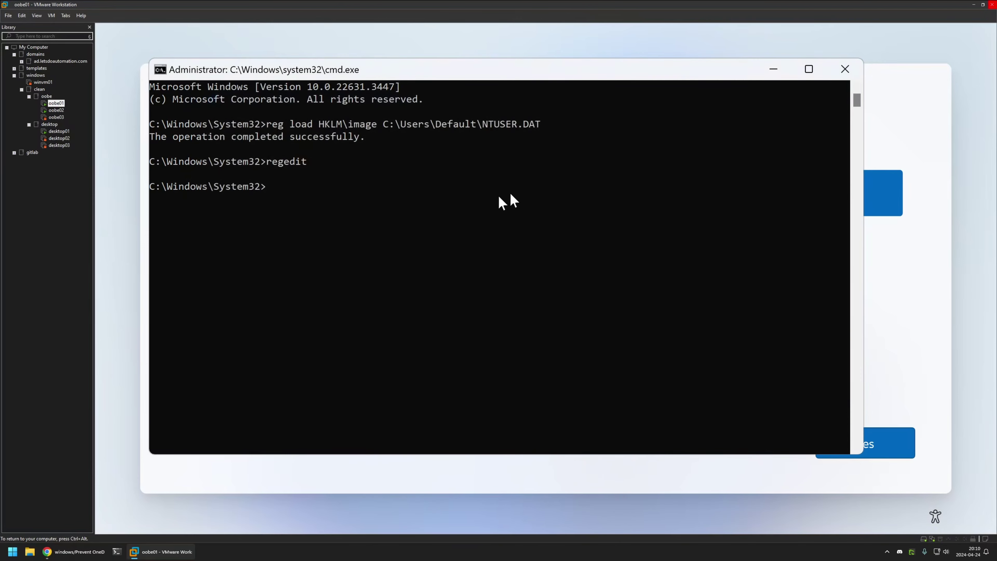
{"action": "left_click", "coordinate": [420, 188]}
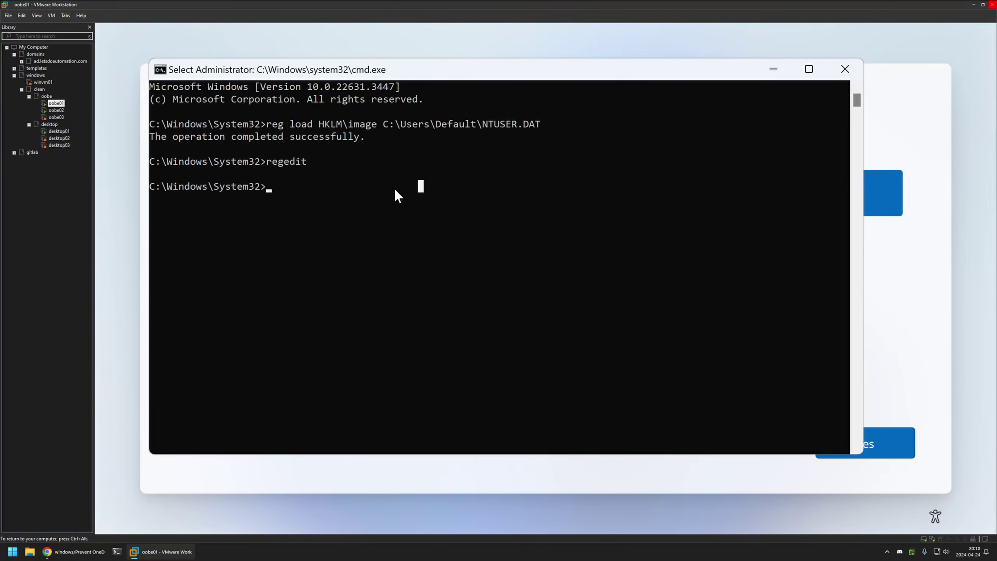
{"action": "key", "text": "Up"}
{"action": "key", "text": "Up"}
{"action": "key", "text": "BackSpace"}
{"action": "key", "text": "BackSpace"}
{"action": "key", "text": "BackSpace"}
{"action": "key", "text": "BackSpace"}
{"action": "key", "text": "BackSpace"}
{"action": "key", "text": "BackSpace"}
{"action": "key", "text": "BackSpace"}
{"action": "key", "text": "BackSpace"}
{"action": "key", "text": "BackSpace"}
{"action": "key", "text": "BackSpace"}
{"action": "key", "text": "BackSpace"}
{"action": "key", "text": "BackSpace"}
{"action": "key", "text": "BackSpace"}
{"action": "key", "text": "BackSpace"}
{"action": "key", "text": "BackSpace"}
{"action": "key", "text": "BackSpace"}
{"action": "key", "text": "BackSpace"}
{"action": "key", "text": "BackSpace"}
{"action": "key", "text": "BackSpace"}
{"action": "key", "text": "BackSpace"}
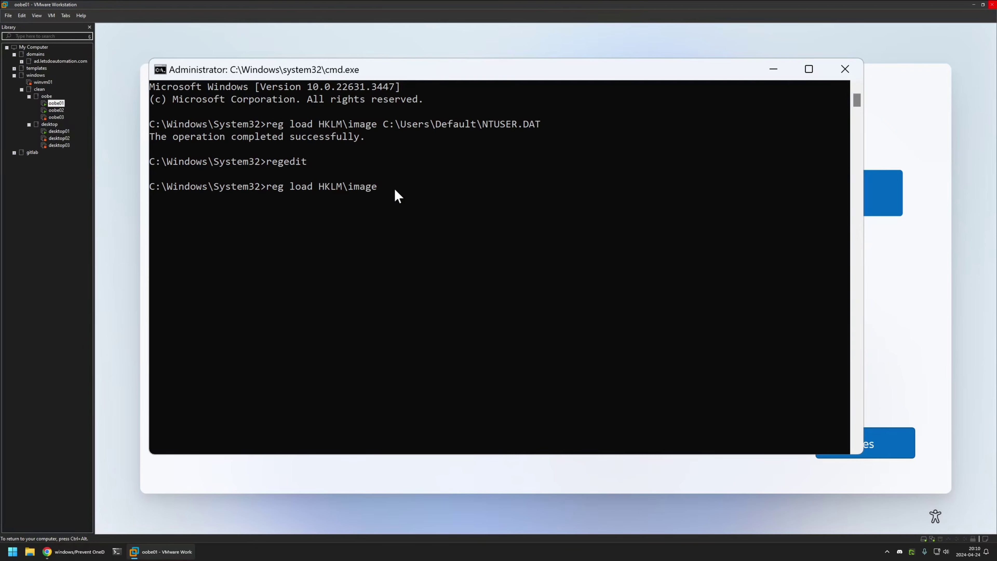
{"action": "key", "text": "Left"}
{"action": "key", "text": "Left"}
{"action": "key", "text": "Left"}
{"action": "key", "text": "Left"}
{"action": "key", "text": "Left"}
{"action": "key", "text": "Left"}
{"action": "key", "text": "Left"}
{"action": "key", "text": "Left"}
{"action": "key", "text": "Left"}
{"action": "key", "text": "Left"}
{"action": "key", "text": "Left"}
{"action": "key", "text": "Left"}
{"action": "key", "text": "Left"}
{"action": "key", "text": "Left"}
{"action": "key", "text": "Left"}
{"action": "key", "text": "Left"}
{"action": "type", "text": "un"}
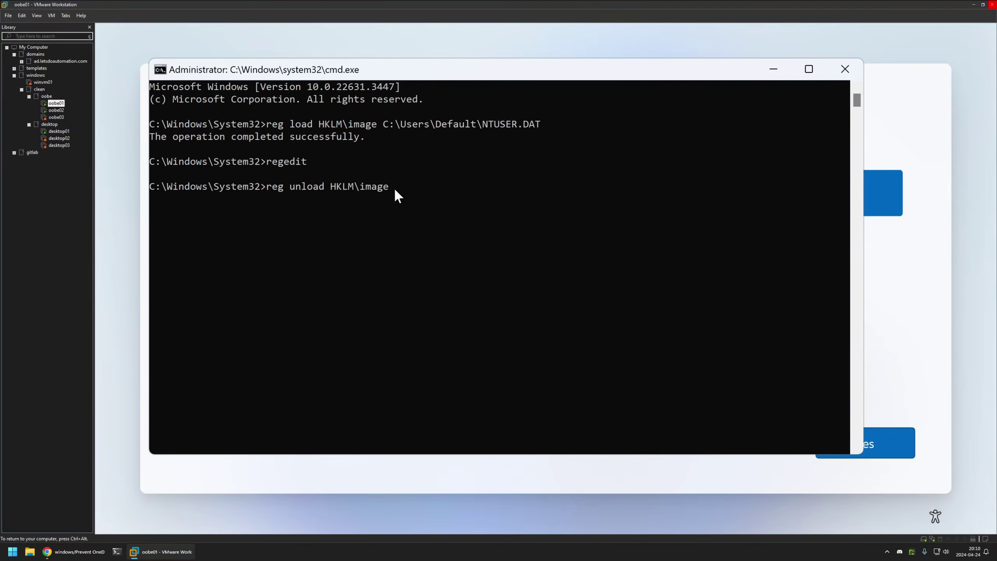
{"action": "left_click", "coordinate": [79, 551]}
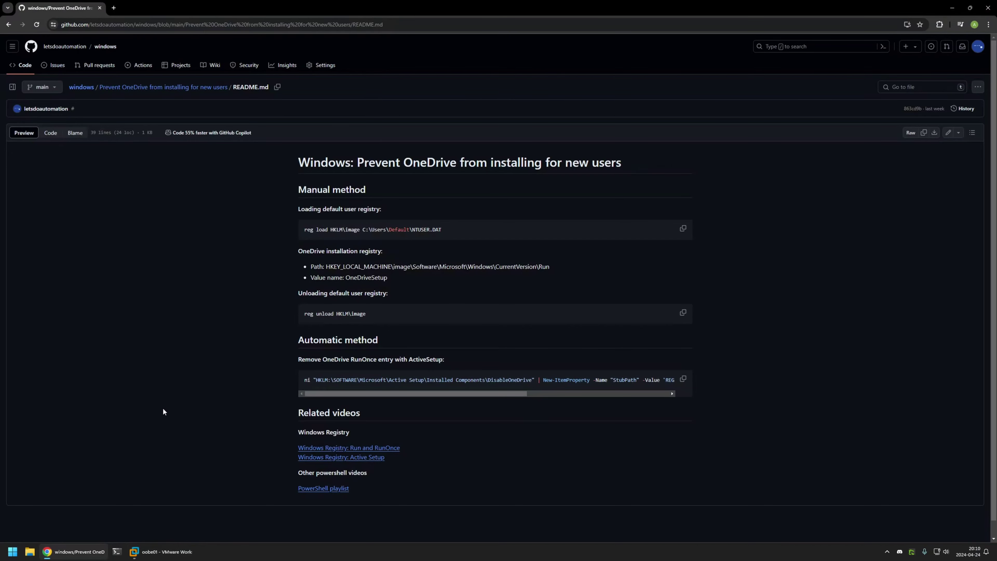
{"action": "left_click", "coordinate": [161, 551]}
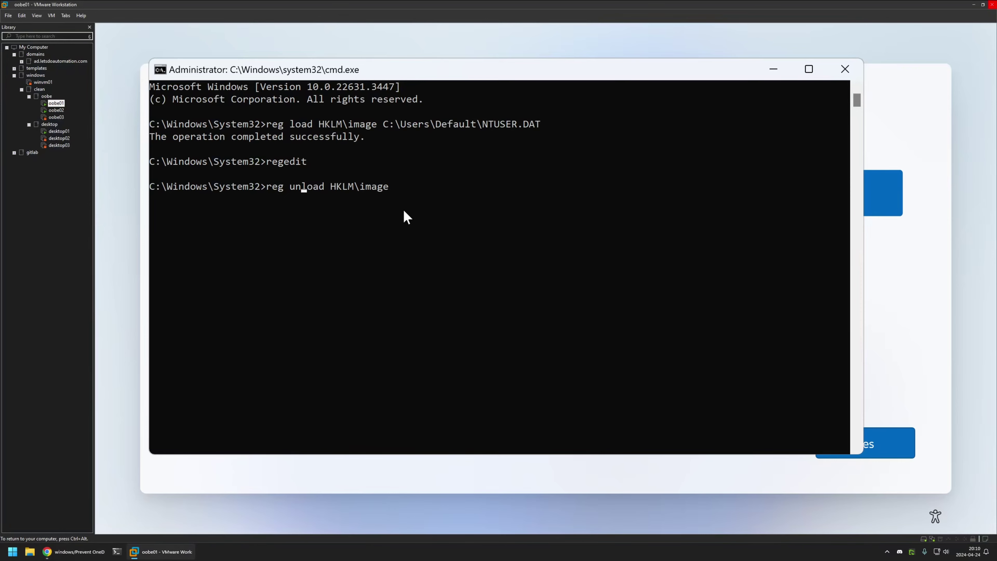
{"action": "key", "text": "Return"}
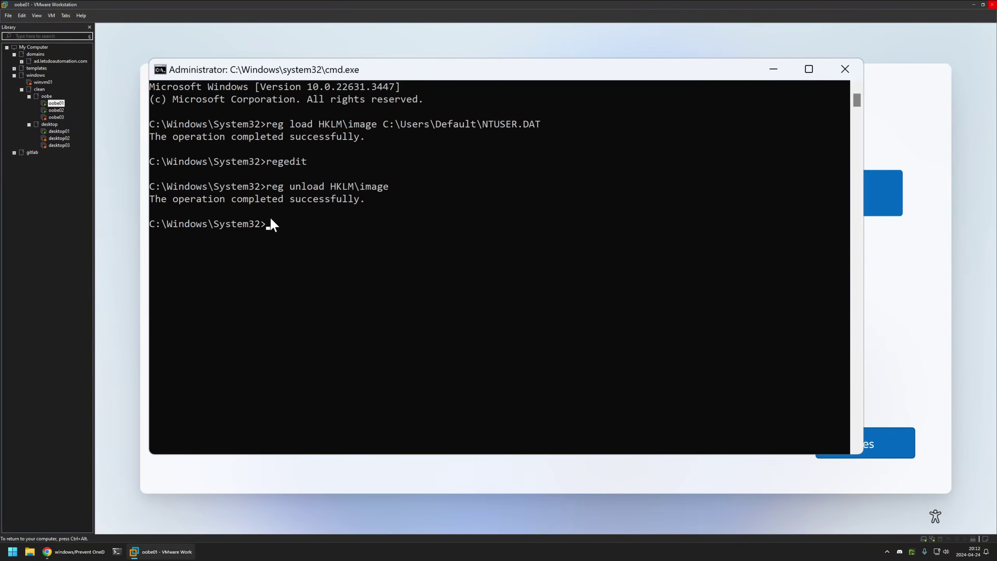
{"action": "left_click", "coordinate": [771, 69]}
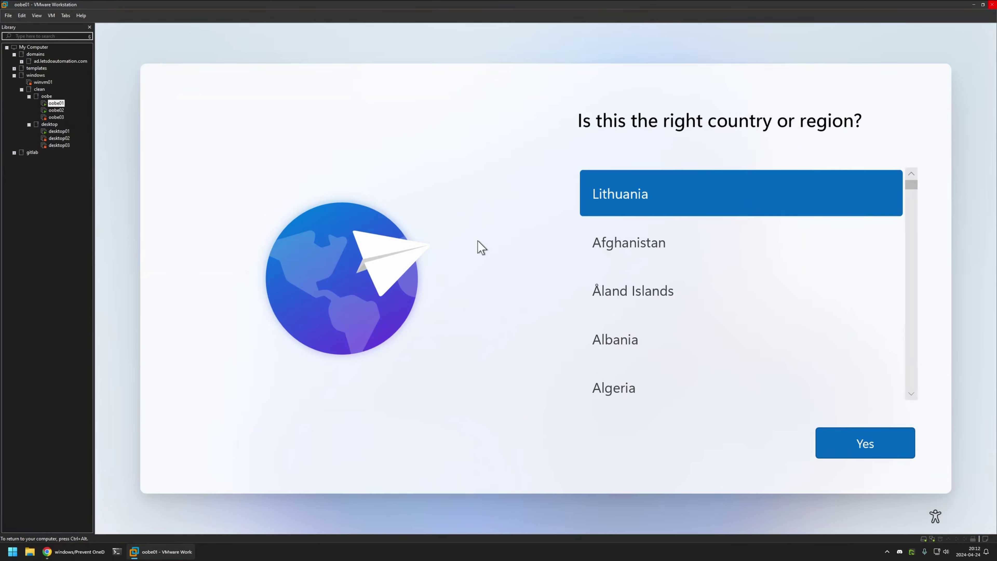
Step: Check the skipOOBE.ppkg package on the host's usb (E:) drive in File Explorer
{"action": "right_click", "coordinate": [30, 552]}
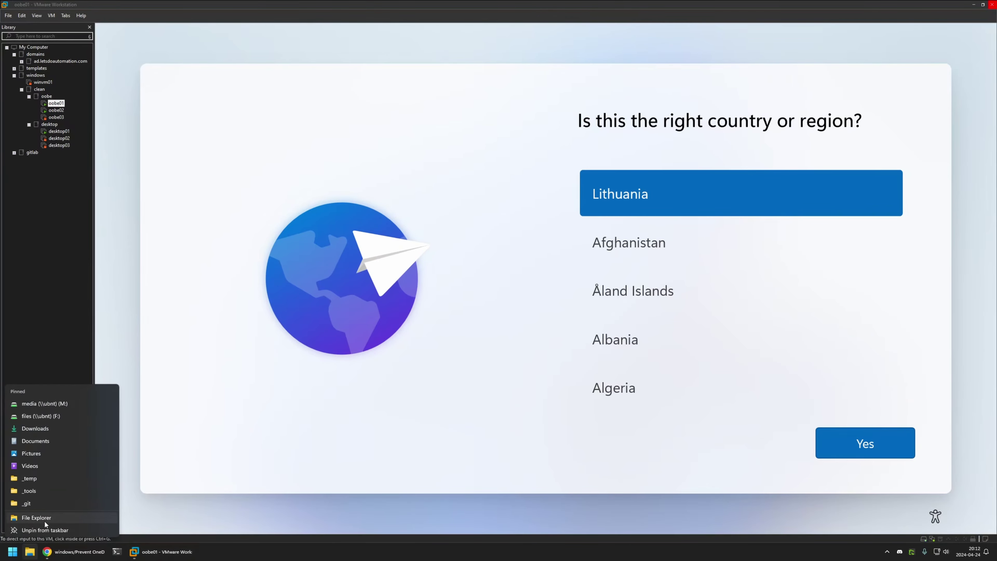
{"action": "left_click", "coordinate": [50, 518]}
{"action": "left_click", "coordinate": [266, 345]}
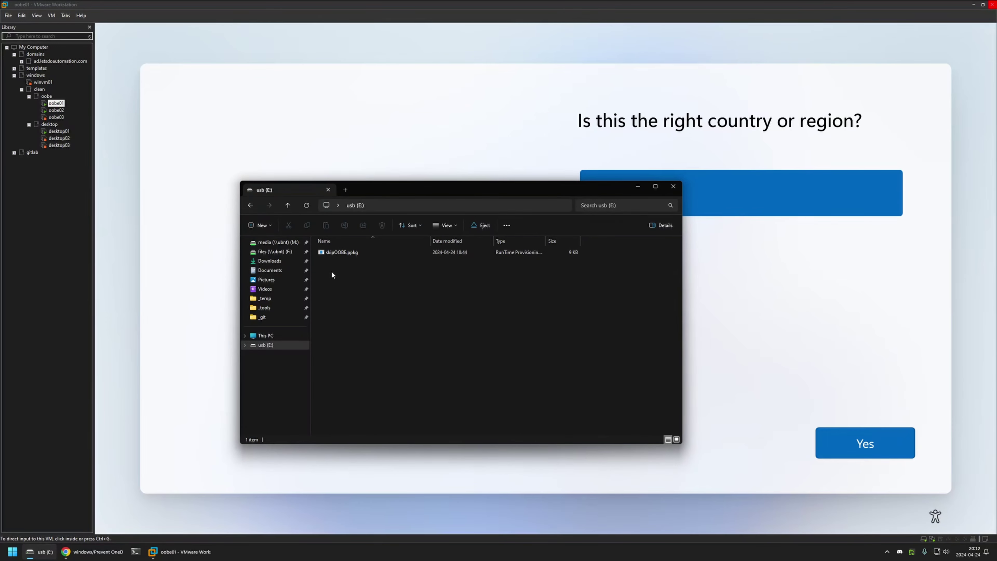
{"action": "left_click", "coordinate": [453, 139]}
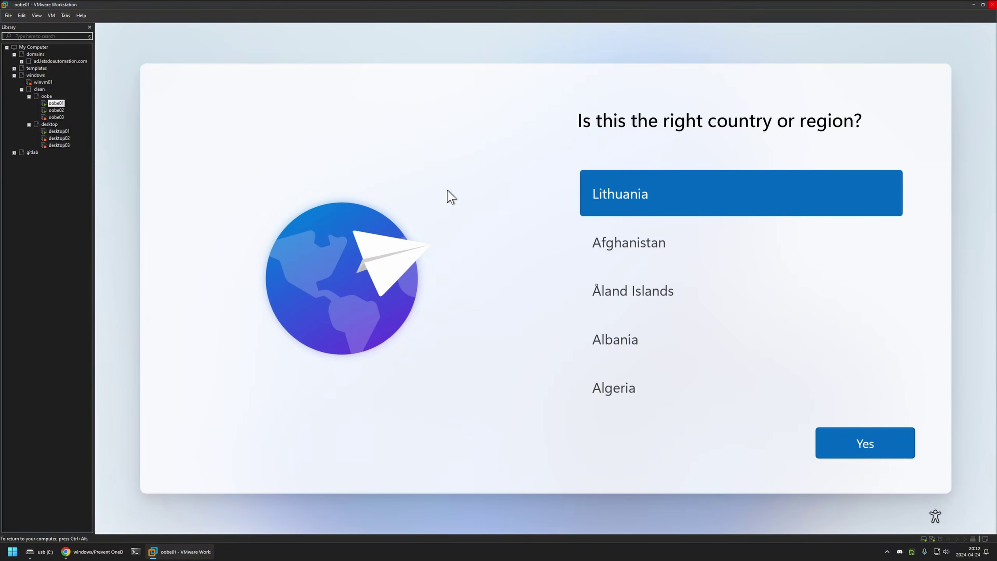
Step: Connect the USB drive to oobe01 via VM > Removable Devices, then disconnect it after the package applies
{"action": "key", "text": "ctrl+alt"}
{"action": "left_click", "coordinate": [51, 15]}
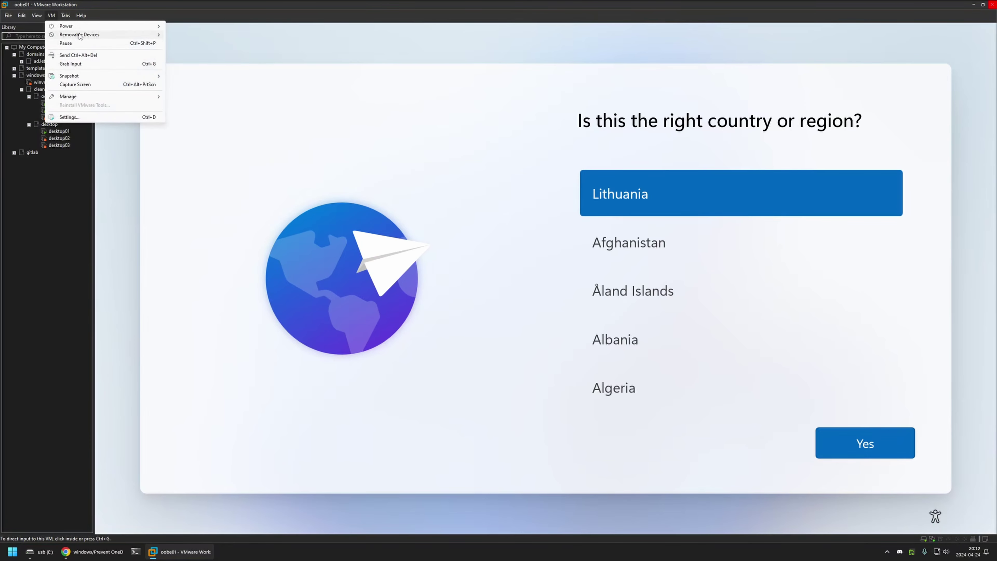
{"action": "mouse_move", "coordinate": [79, 36]}
{"action": "mouse_move", "coordinate": [220, 46]}
{"action": "left_click", "coordinate": [320, 46]}
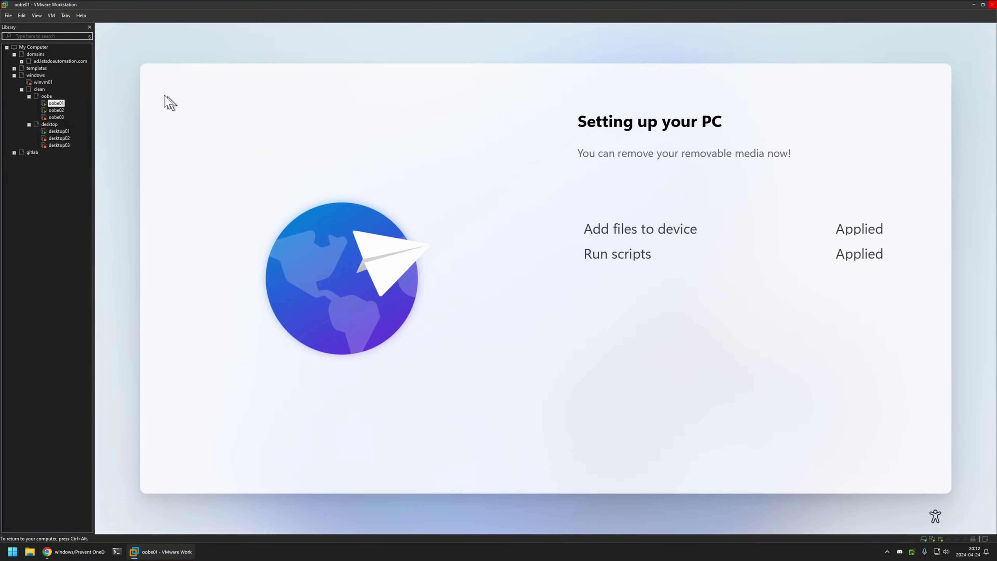
{"action": "left_click", "coordinate": [52, 15]}
{"action": "mouse_move", "coordinate": [78, 36]}
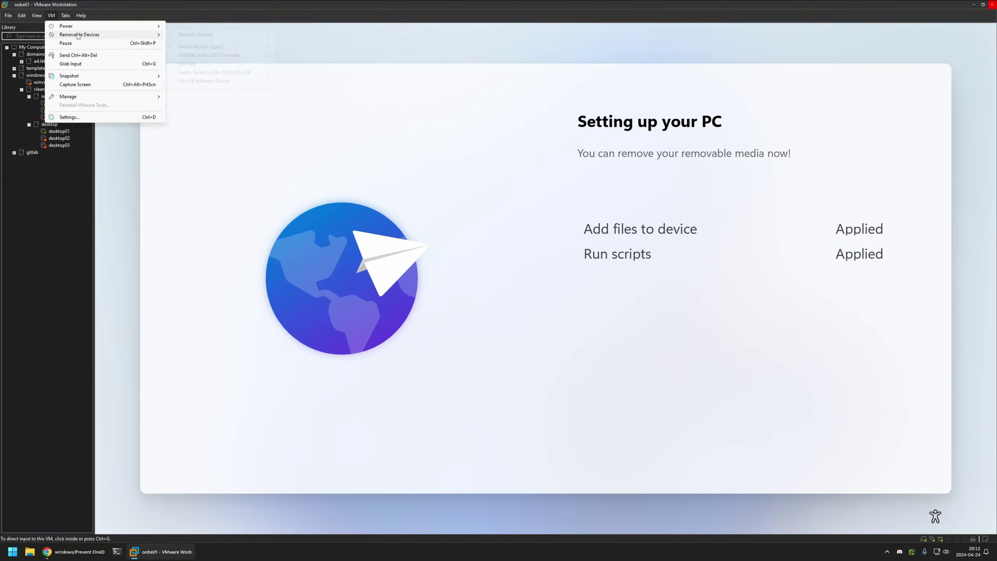
{"action": "mouse_move", "coordinate": [228, 46]}
{"action": "left_click", "coordinate": [310, 47]}
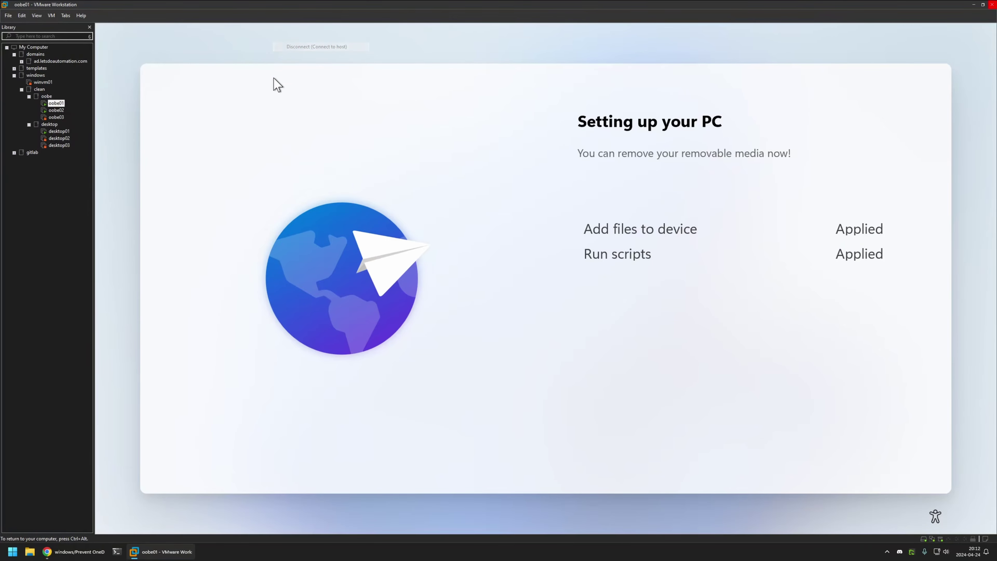
Step: Select oobe02 and connect the Silicon Motion Type-C USB drive to it through Removable Devices
{"action": "left_click", "coordinate": [64, 111]}
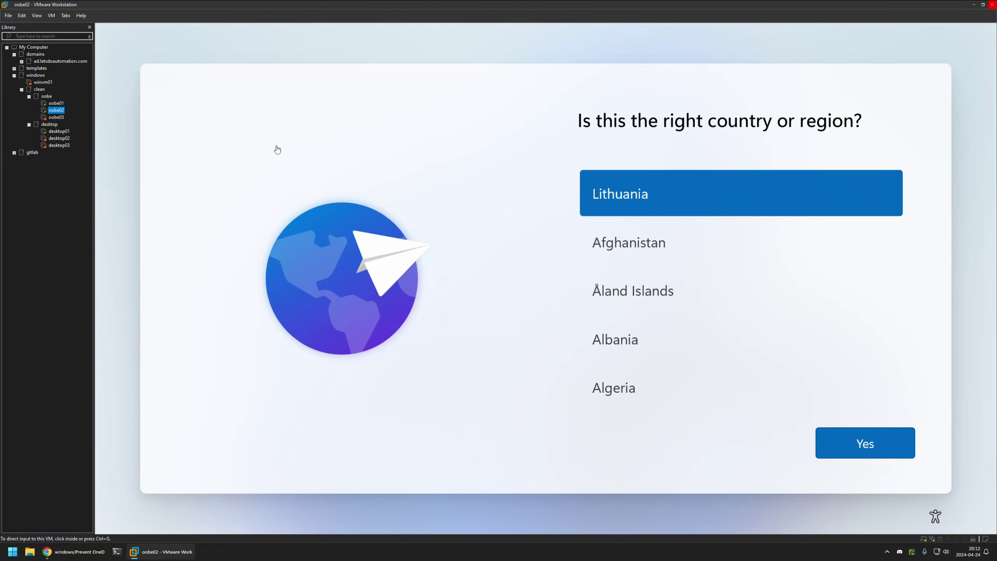
{"action": "left_click", "coordinate": [314, 104]}
{"action": "left_click", "coordinate": [51, 16]}
{"action": "mouse_move", "coordinate": [61, 35]}
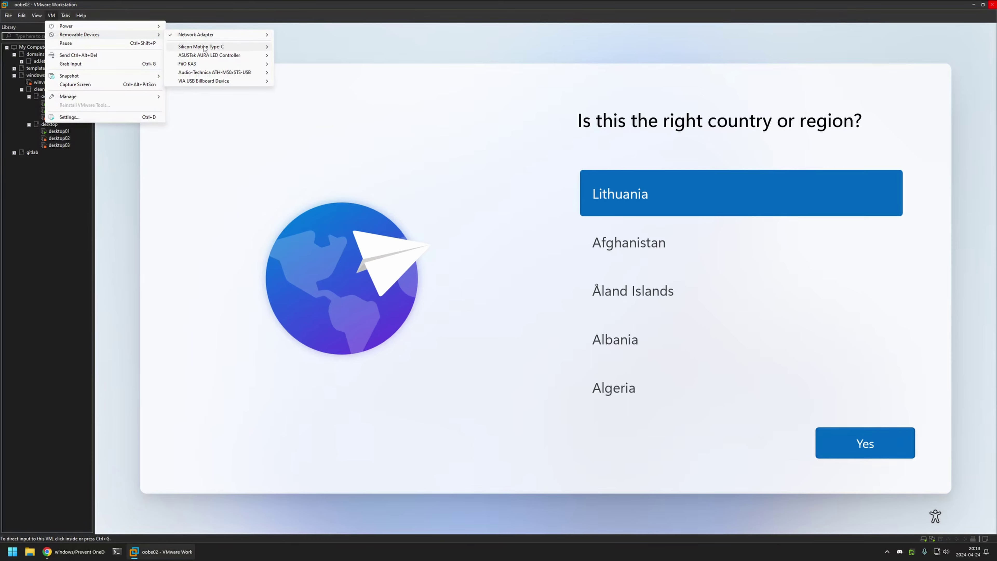
{"action": "left_click", "coordinate": [319, 49]}
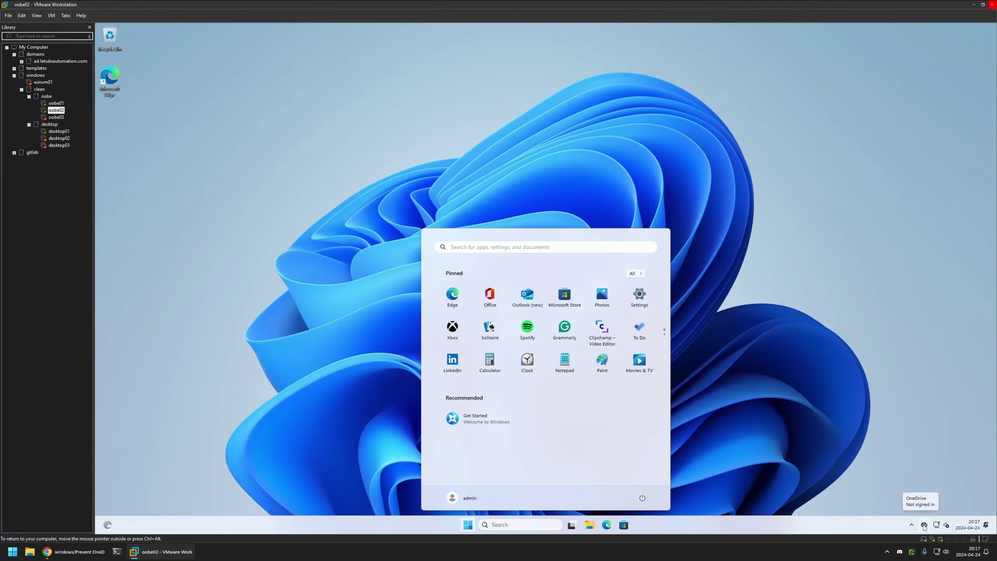
Step: On oobe02, search Installed apps for 'one' to find Microsoft OneDrive, then switch to oobe01
{"action": "left_click", "coordinate": [639, 295]}
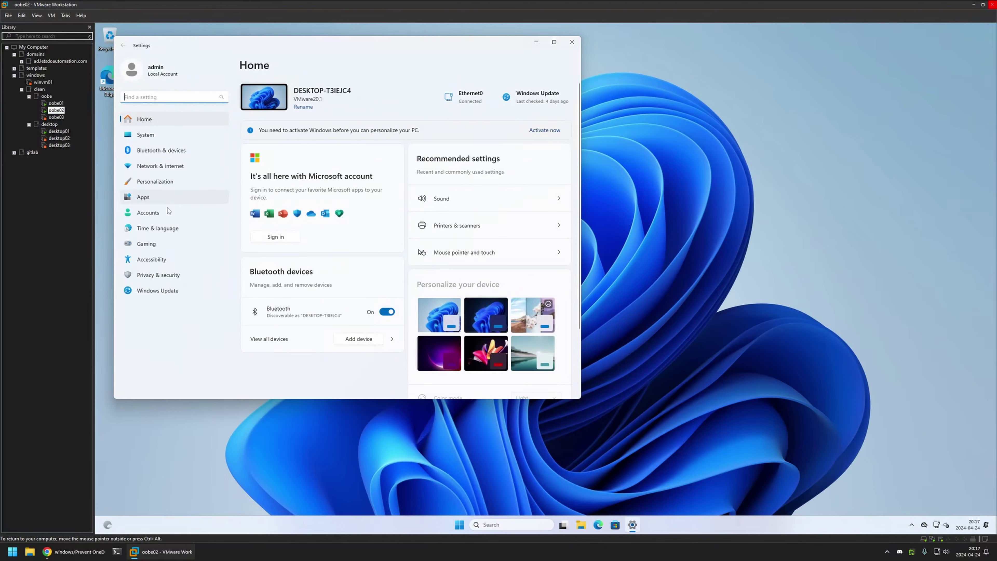
{"action": "left_click", "coordinate": [157, 196]}
{"action": "left_click", "coordinate": [291, 141]}
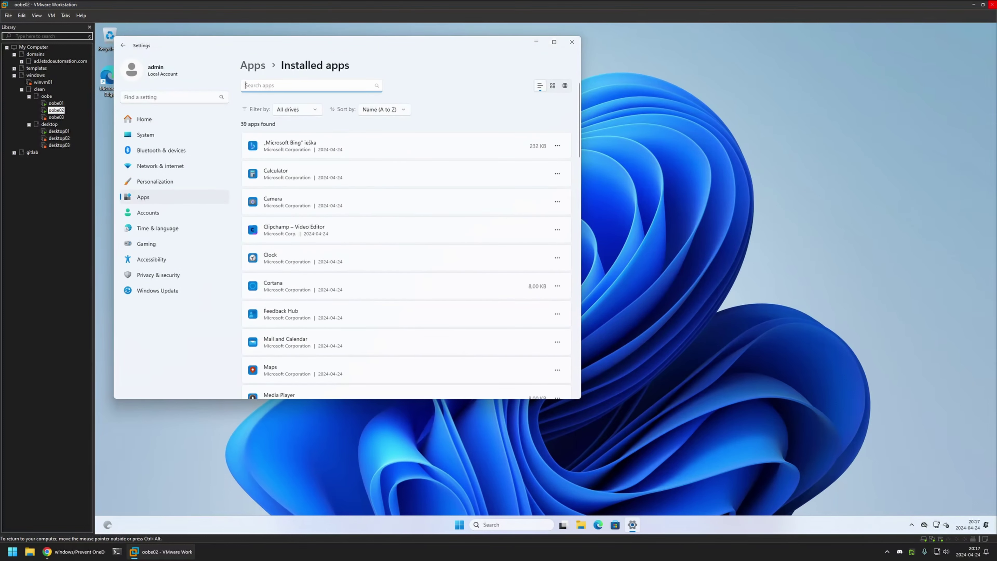
{"action": "type", "text": "one"}
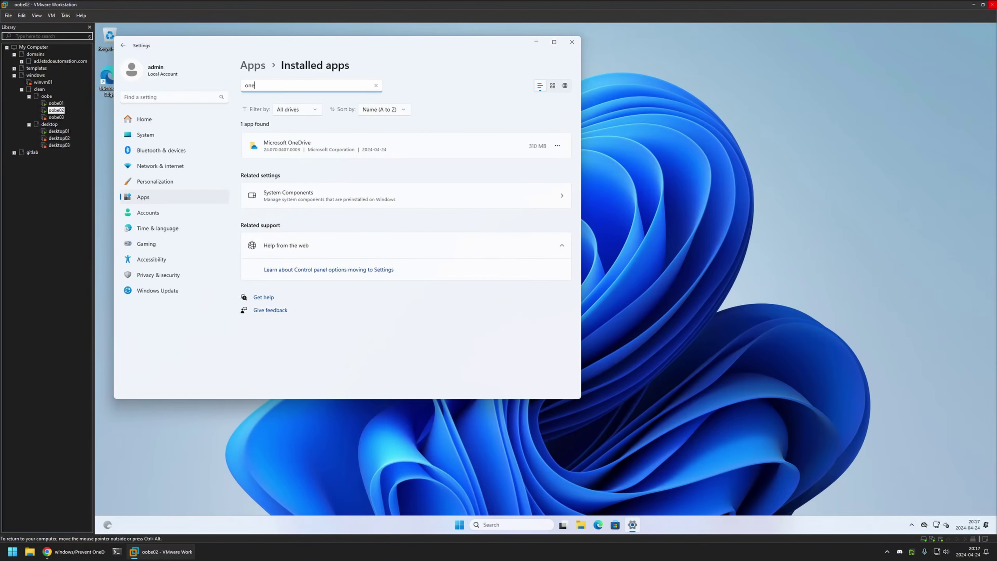
{"action": "left_click_drag", "start_coordinate": [326, 55], "coordinate": [485, 62]}
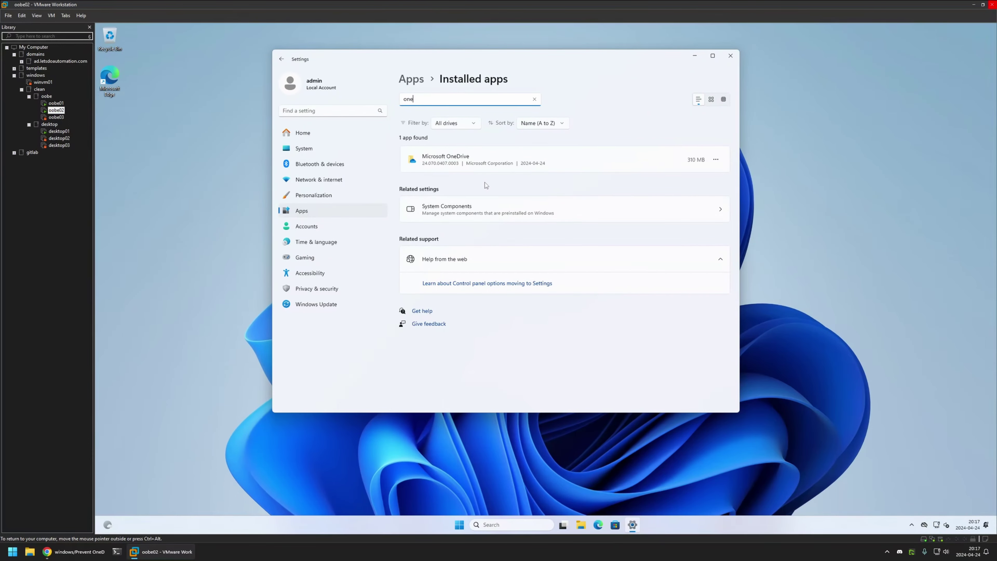
{"action": "left_click", "coordinate": [56, 103]}
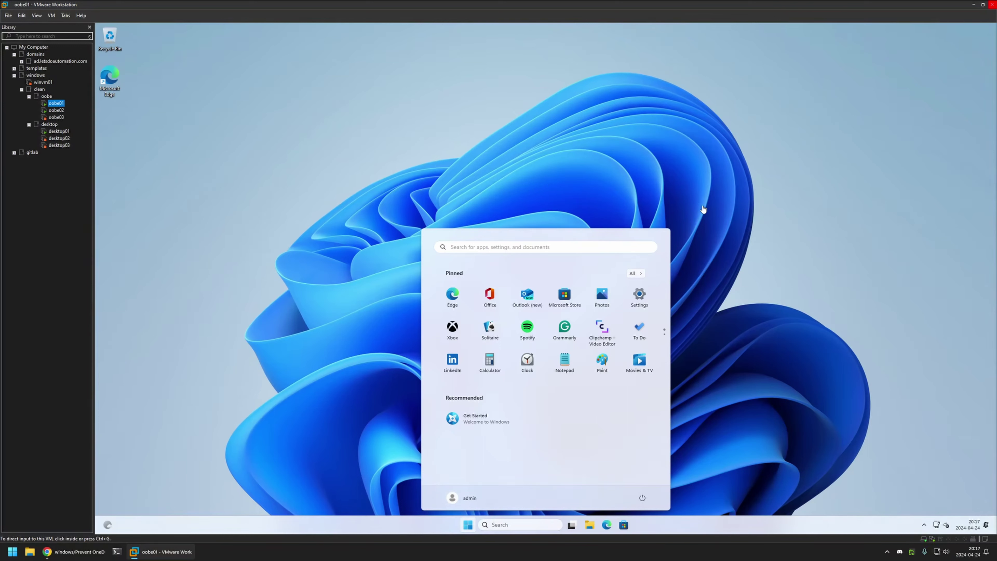
Step: On oobe01, check the hidden tray icons, then search Installed apps for 'one' and find nothing
{"action": "left_click", "coordinate": [919, 524]}
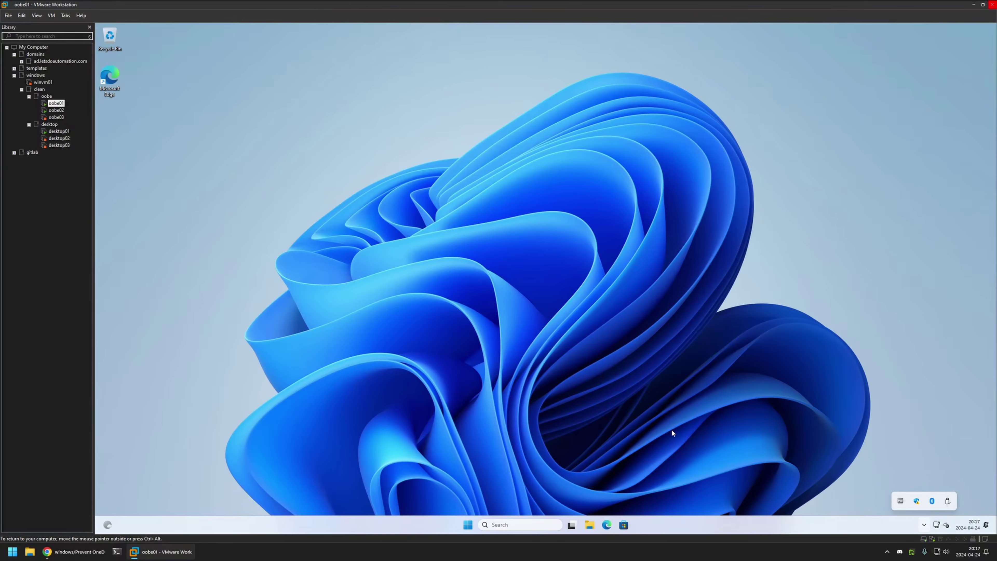
{"action": "left_click", "coordinate": [468, 525]}
{"action": "left_click", "coordinate": [639, 297]}
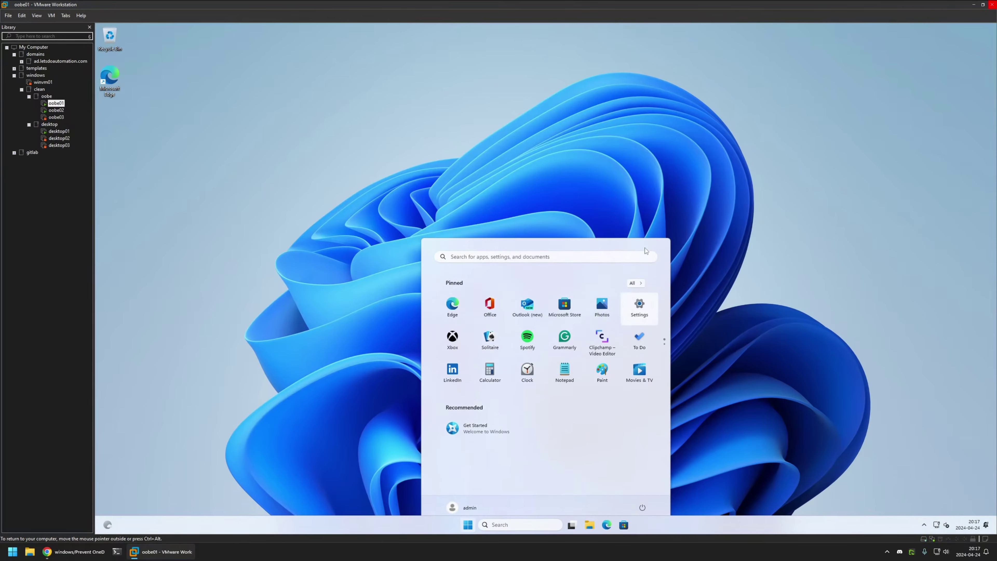
{"action": "left_click", "coordinate": [143, 197]}
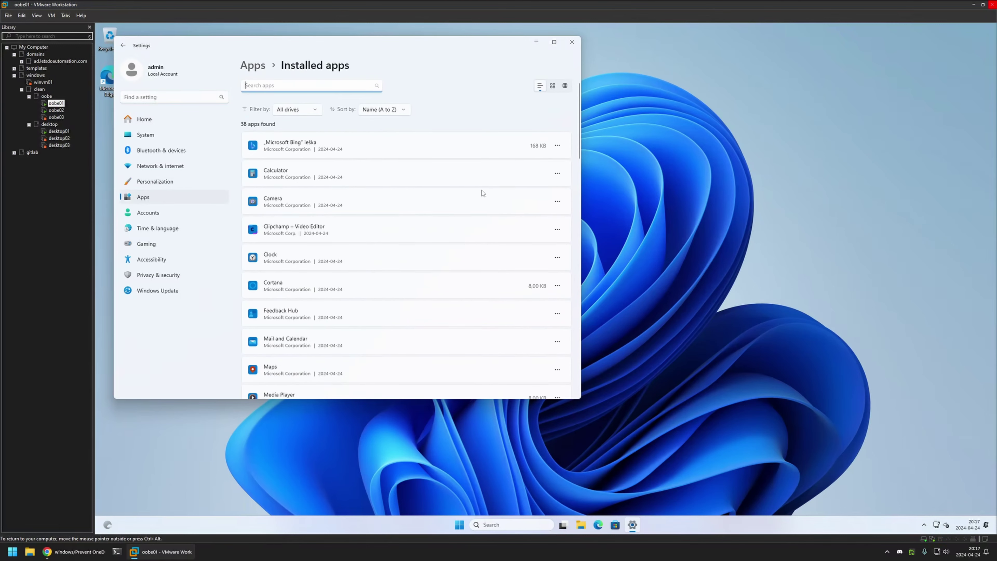
{"action": "type", "text": "one"}
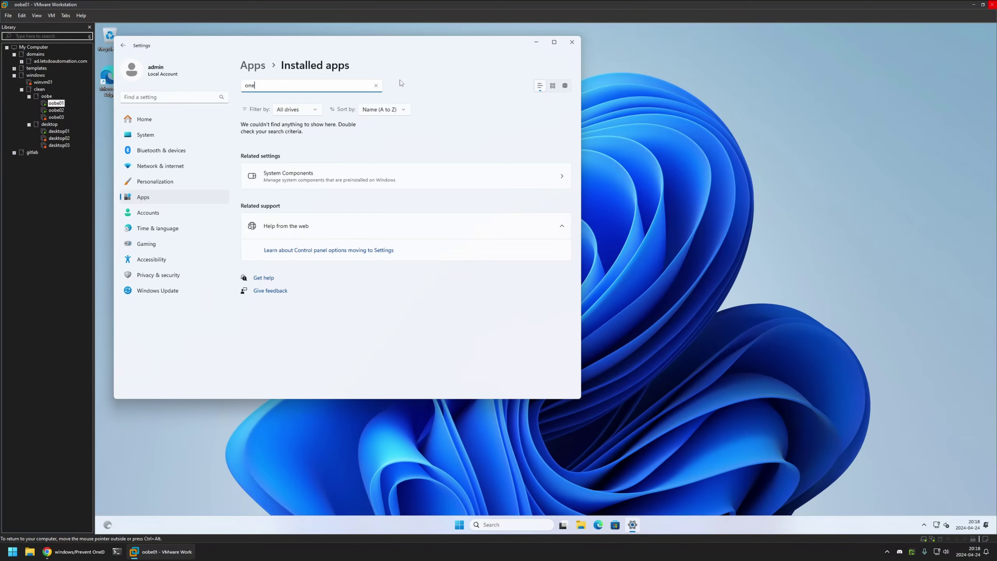
Step: In the README, highlight the Active Setup and REG DELETE parts of the automatic command
{"action": "left_click", "coordinate": [74, 552]}
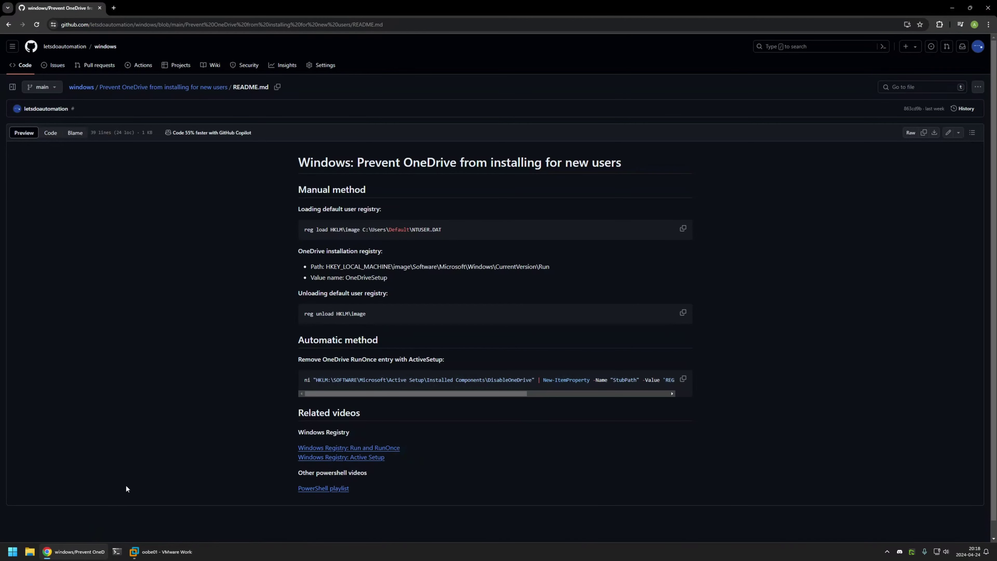
{"action": "mouse_move", "coordinate": [404, 393]}
{"action": "left_mouse_down"}
{"action": "mouse_move", "coordinate": [569, 394]}
{"action": "mouse_move", "coordinate": [403, 379]}
{"action": "left_mouse_up"}
{"action": "left_click_drag", "start_coordinate": [389, 380], "coordinate": [430, 381]}
{"action": "left_click_drag", "start_coordinate": [539, 267], "coordinate": [561, 266]}
{"action": "left_click", "coordinate": [481, 335]}
{"action": "left_click_drag", "start_coordinate": [388, 380], "coordinate": [422, 379]}
{"action": "mouse_move", "coordinate": [509, 278]}
{"action": "left_mouse_down"}
{"action": "mouse_move", "coordinate": [549, 265]}
{"action": "mouse_move", "coordinate": [522, 282]}
{"action": "left_mouse_up"}
{"action": "left_click_drag", "start_coordinate": [389, 380], "coordinate": [588, 391]}
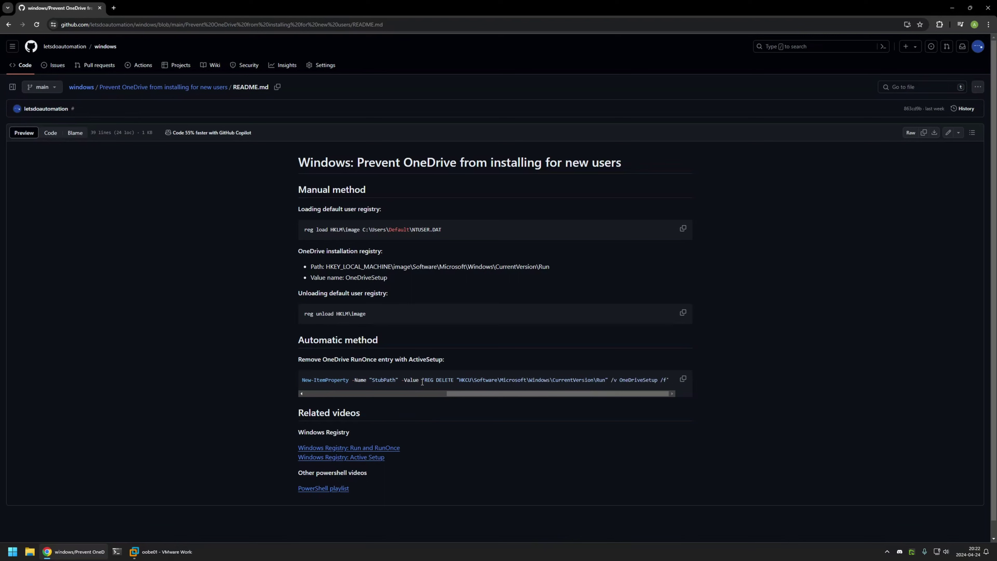
{"action": "left_click_drag", "start_coordinate": [422, 380], "coordinate": [595, 386]}
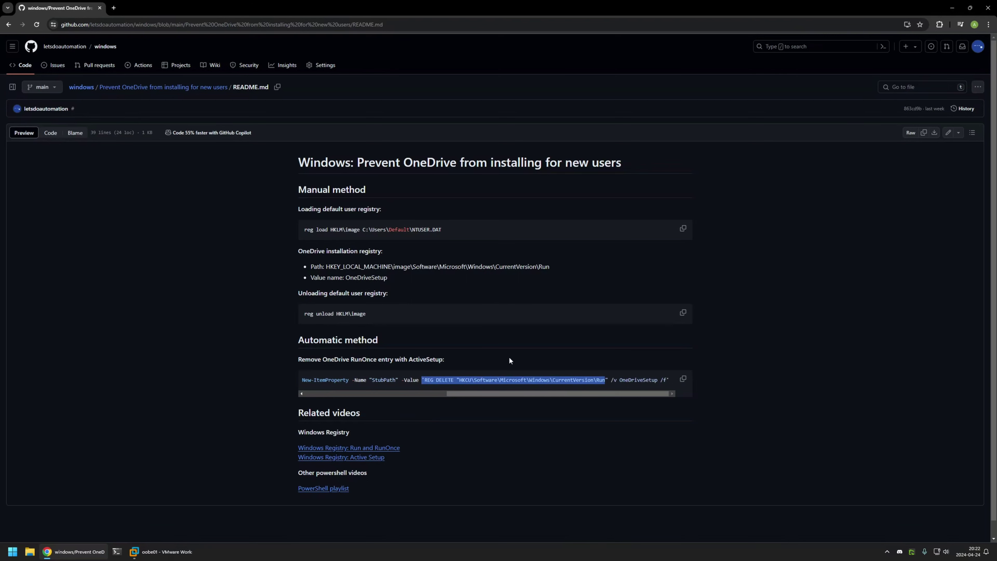
{"action": "left_click", "coordinate": [489, 280]}
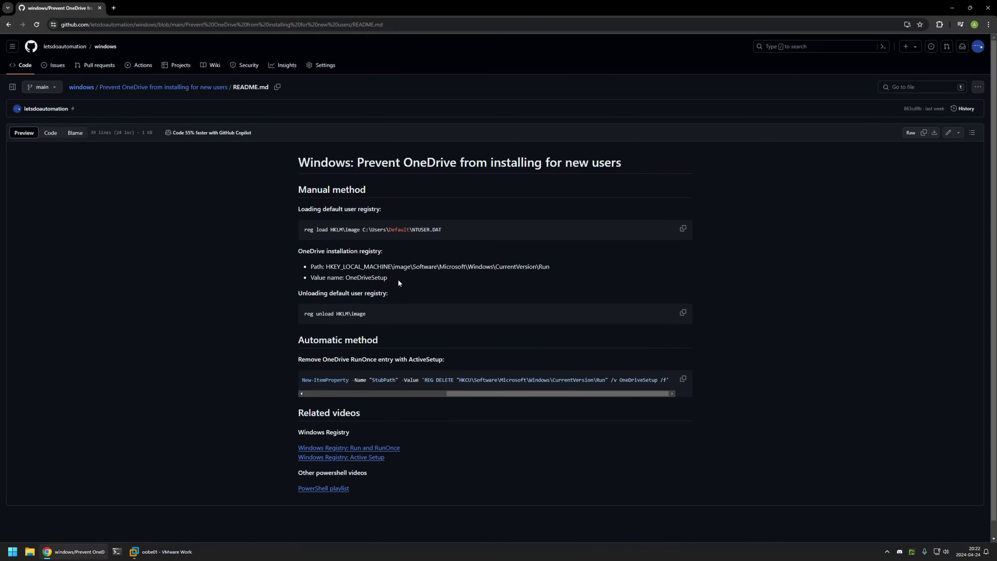
Step: Highlight the Run key path, OneDriveSetup value name, and the ActiveSetup heading
{"action": "left_click_drag", "start_coordinate": [399, 280], "coordinate": [295, 261]}
{"action": "left_click", "coordinate": [448, 363]}
{"action": "left_click_drag", "start_coordinate": [457, 358], "coordinate": [400, 359]}
{"action": "left_click", "coordinate": [458, 433]}
Step: Highlight the Windows Registry Active Setup and Run/RunOnce video links, then copy the ActiveSetup PowerShell command
{"action": "left_click_drag", "start_coordinate": [394, 459], "coordinate": [290, 430]}
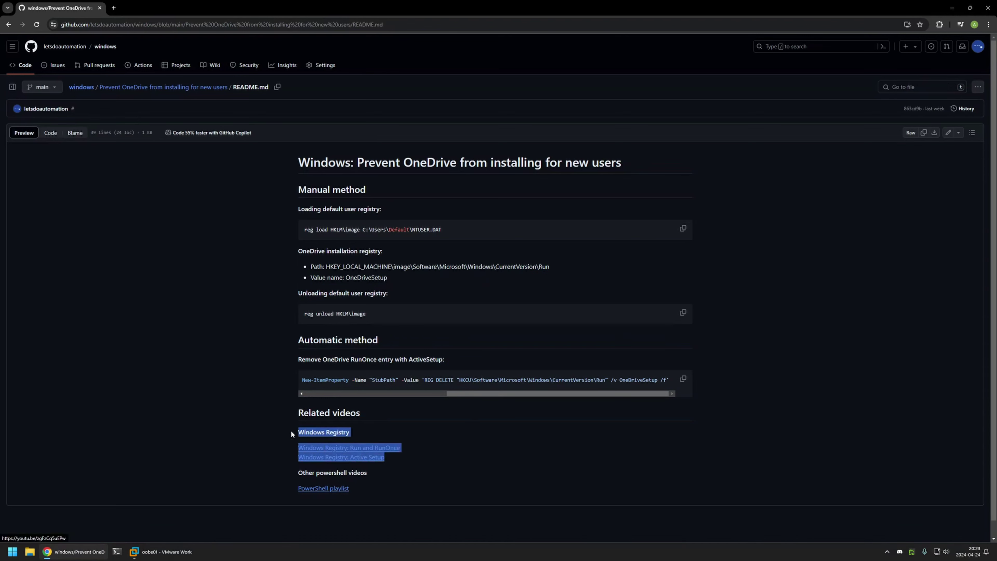
{"action": "left_click", "coordinate": [406, 454]}
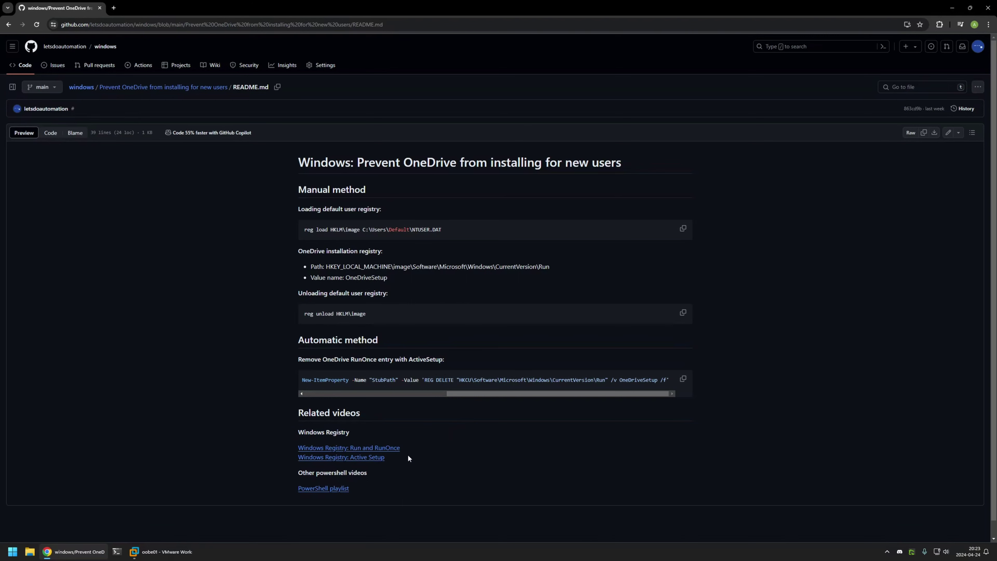
{"action": "left_click_drag", "start_coordinate": [397, 454], "coordinate": [283, 459]}
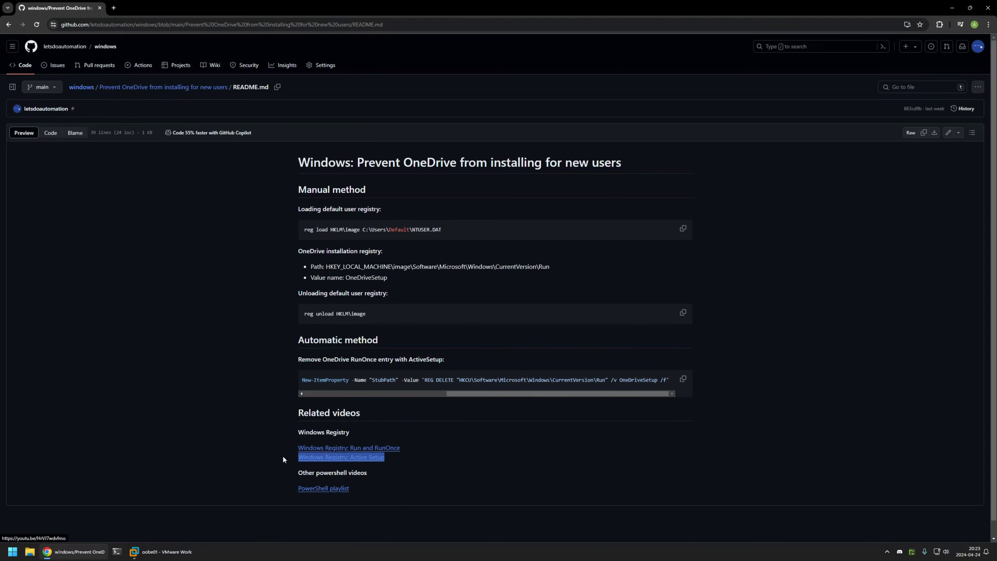
{"action": "left_click", "coordinate": [413, 448]}
{"action": "left_click_drag", "start_coordinate": [414, 448], "coordinate": [341, 437]}
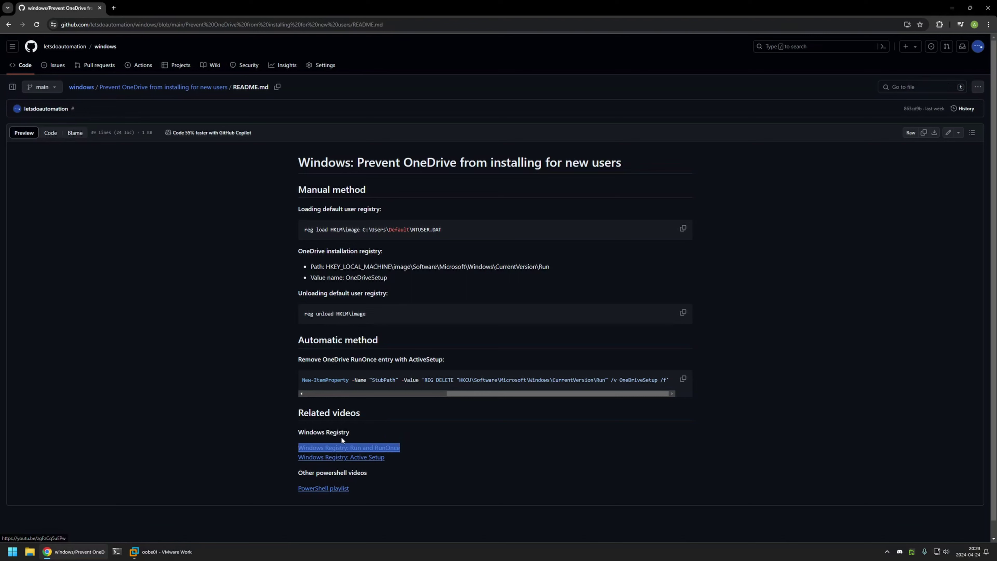
{"action": "left_click", "coordinate": [446, 358]}
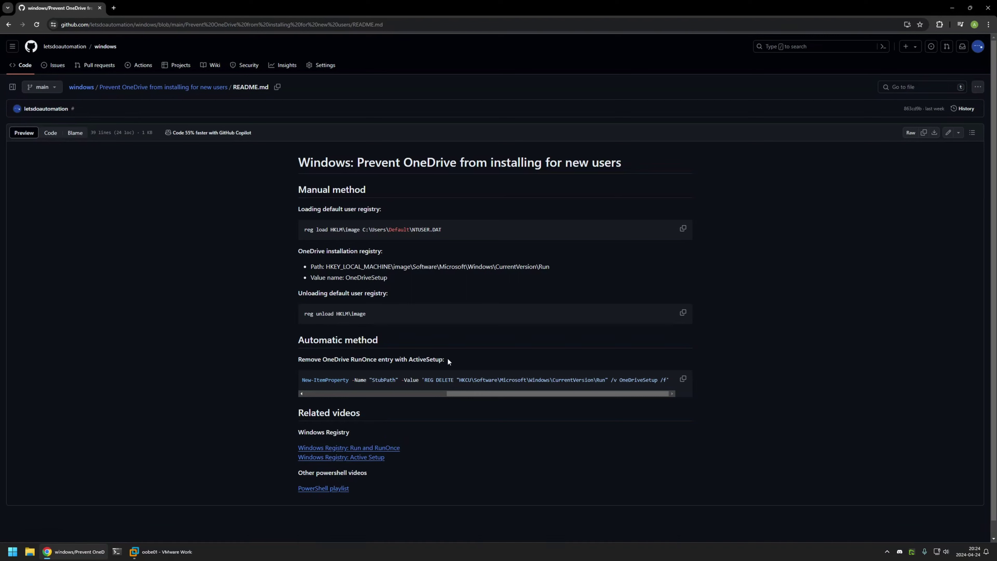
{"action": "left_click", "coordinate": [684, 380]}
{"action": "left_click", "coordinate": [162, 552]}
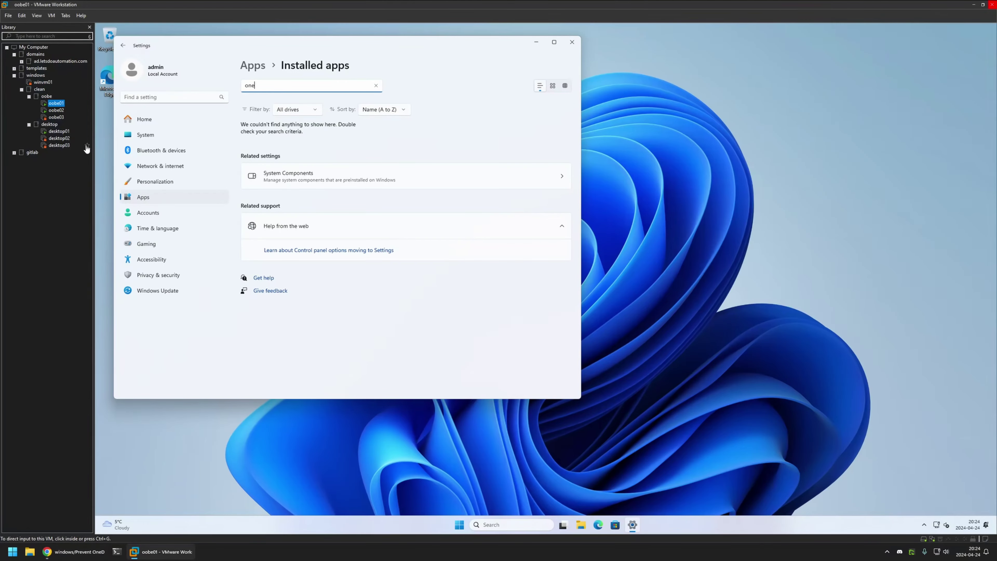
Step: Switch the console from oobe01 to the desktop01 virtual machine's Windows 11 desktop
{"action": "left_click", "coordinate": [59, 131]}
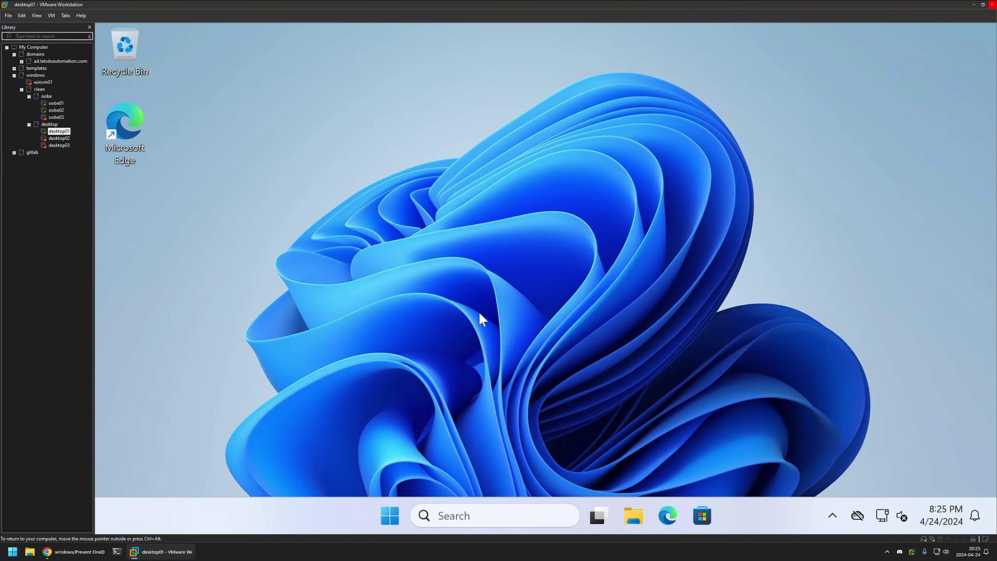
Step: Launch Windows PowerShell as administrator from a Start search for 'power'
{"action": "key", "text": "super"}
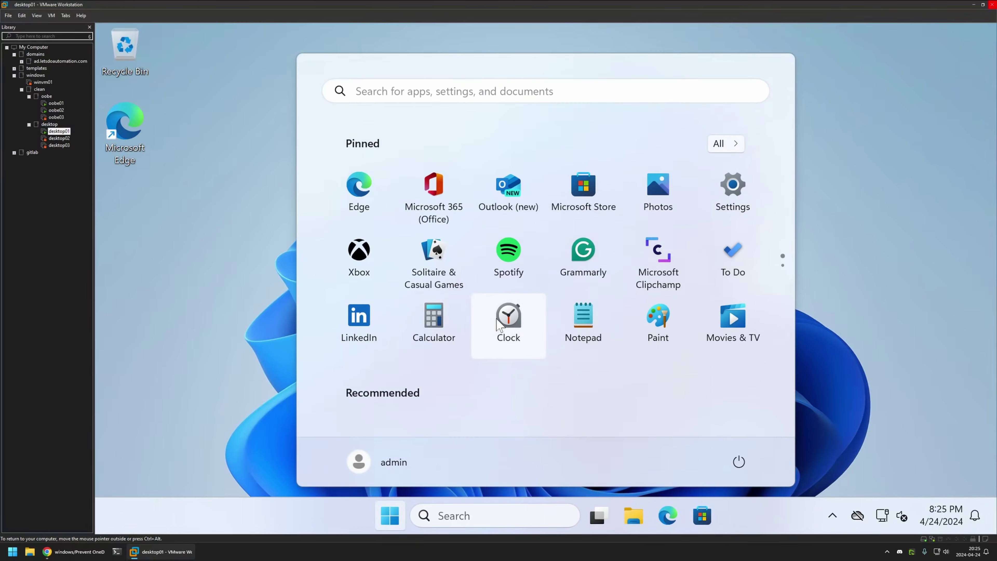
{"action": "type", "text": "power"}
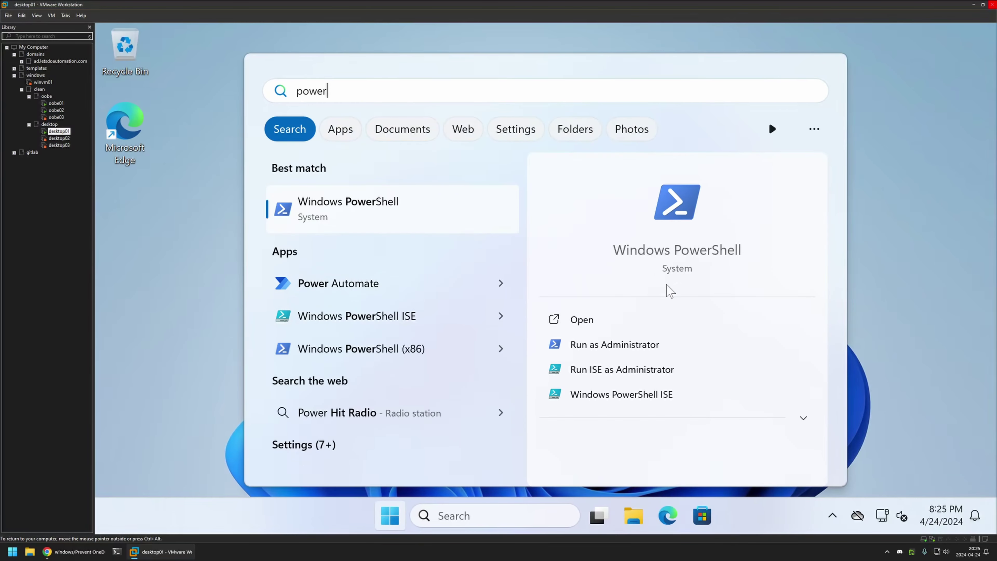
{"action": "left_click", "coordinate": [612, 345]}
{"action": "left_click", "coordinate": [475, 385]}
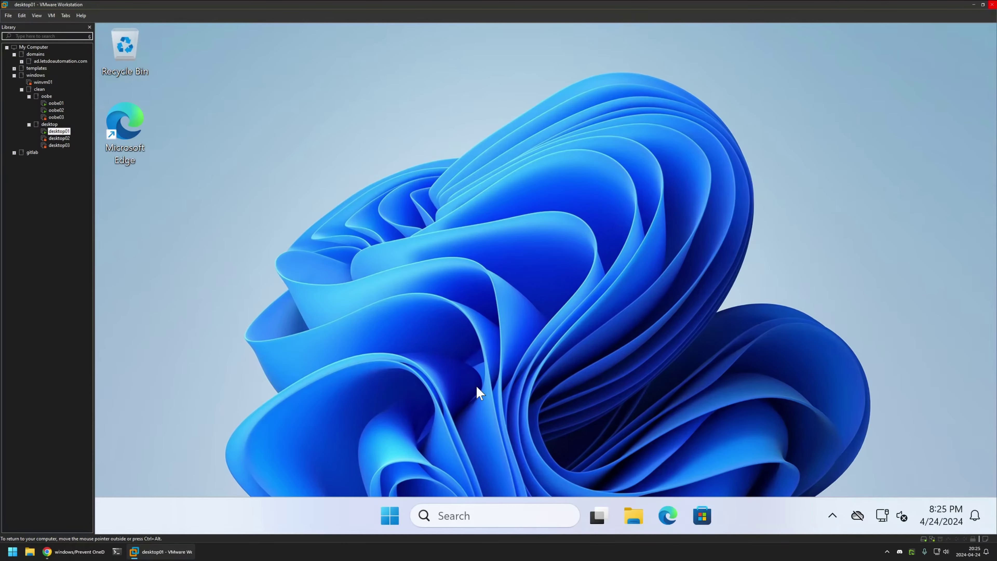
Step: Run the DisableOneDrive ActiveSetup command, then add a new local user with net user /add
{"action": "left_click_drag", "start_coordinate": [472, 138], "coordinate": [427, 78]}
{"action": "key", "text": "ctrl+v"}
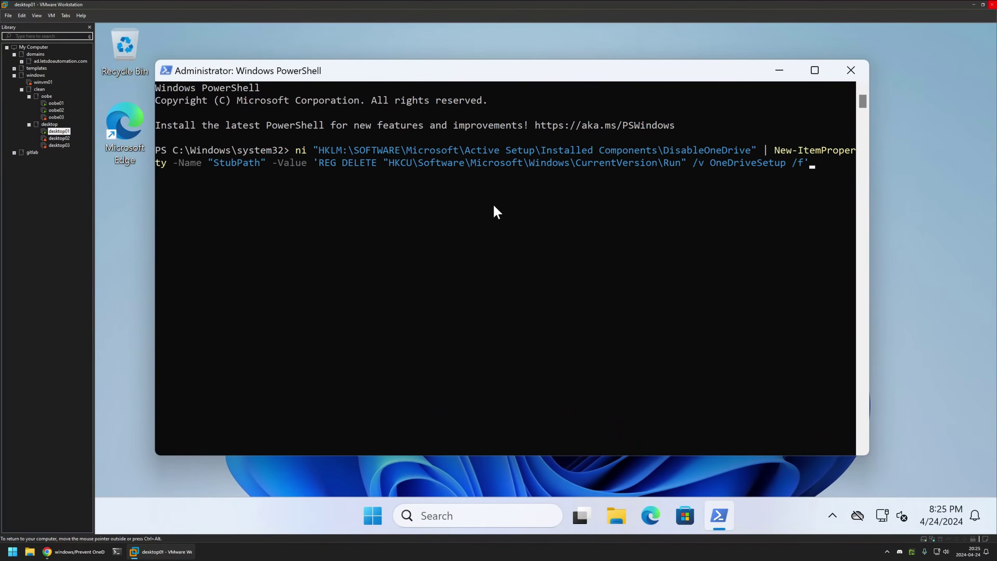
{"action": "key", "text": "Return"}
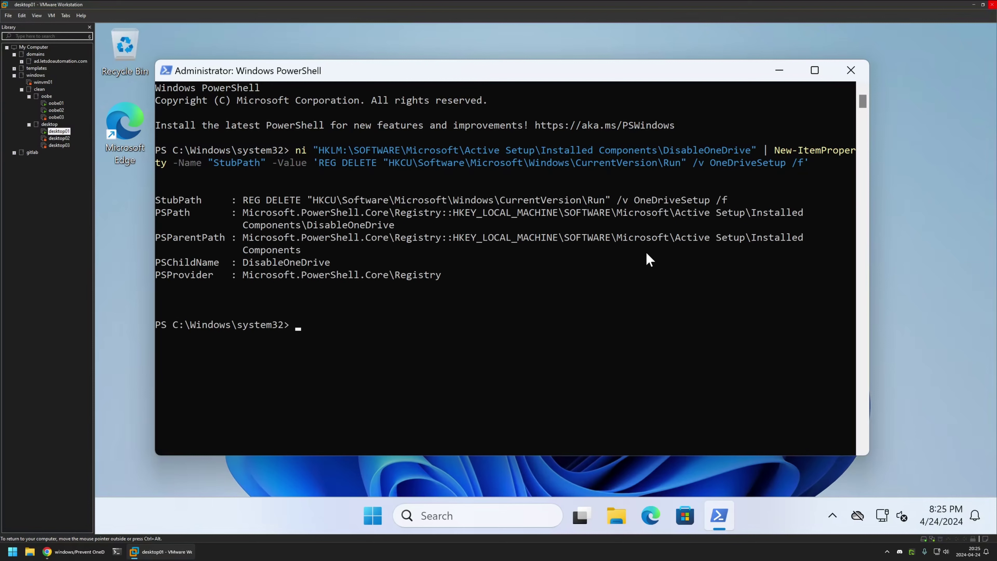
{"action": "type", "text": "net user john /add"}
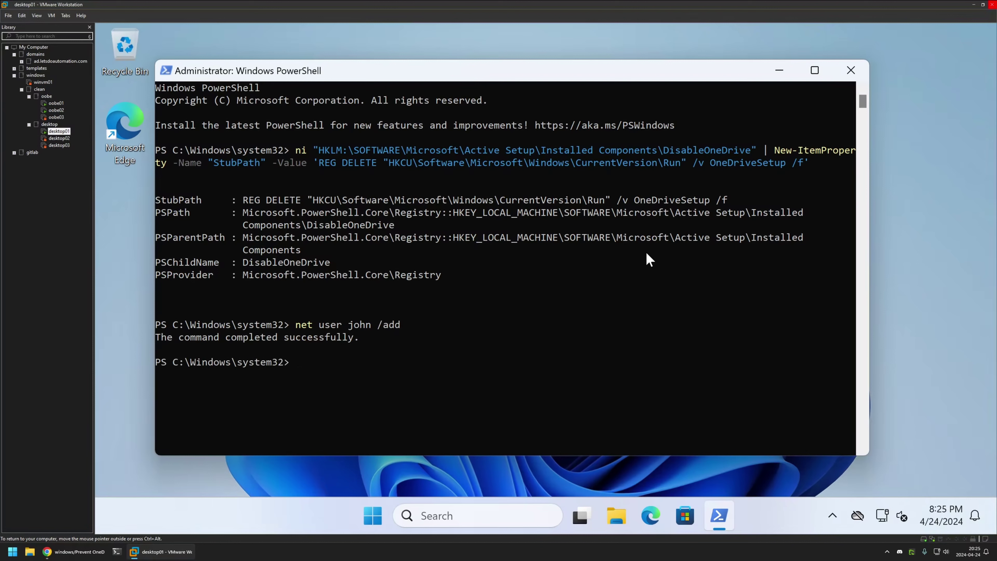
Step: Switch from the admin account to the newly created user and sign in
{"action": "left_click", "coordinate": [373, 516]}
{"action": "left_click", "coordinate": [397, 464]}
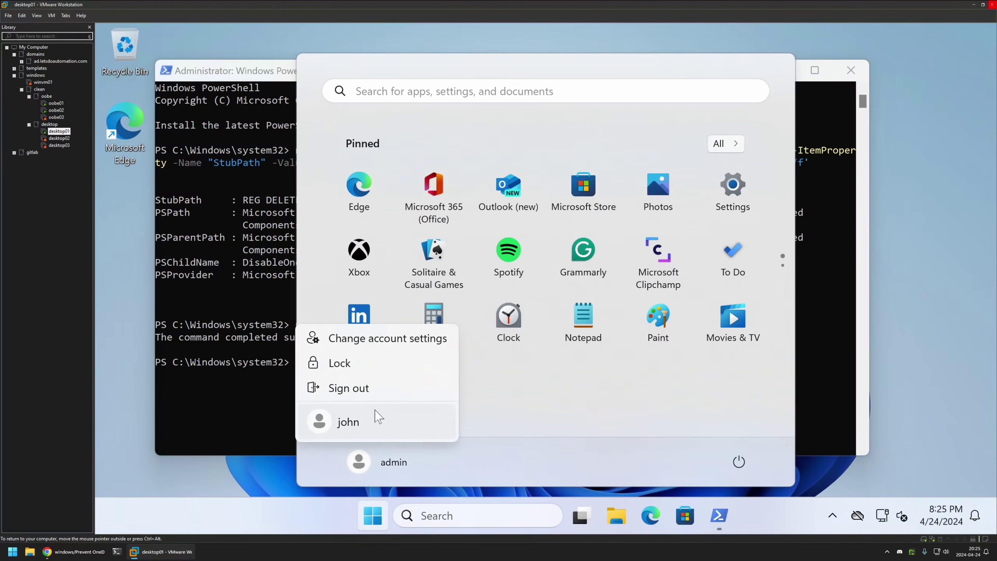
{"action": "left_click", "coordinate": [357, 423]}
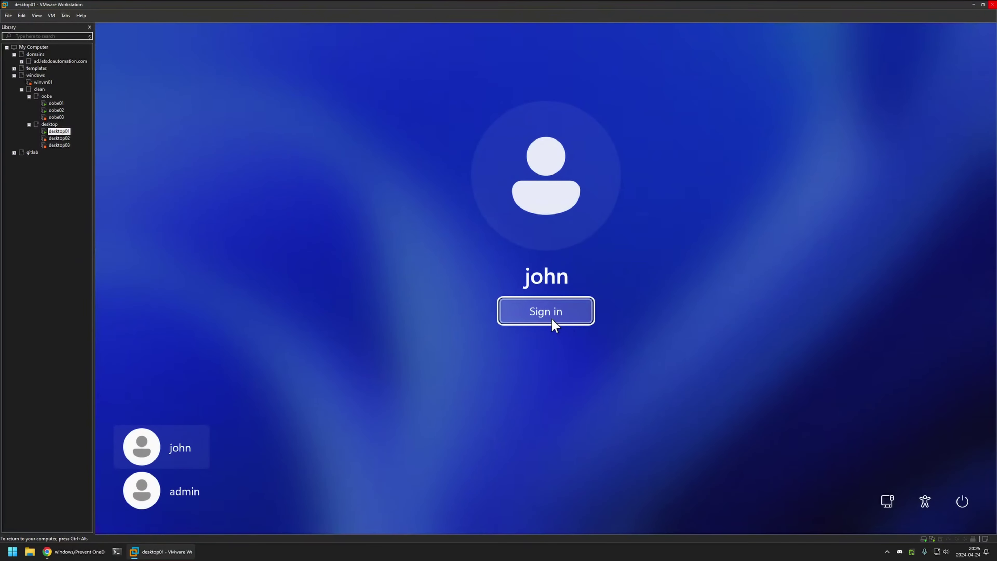
{"action": "left_click", "coordinate": [551, 319]}
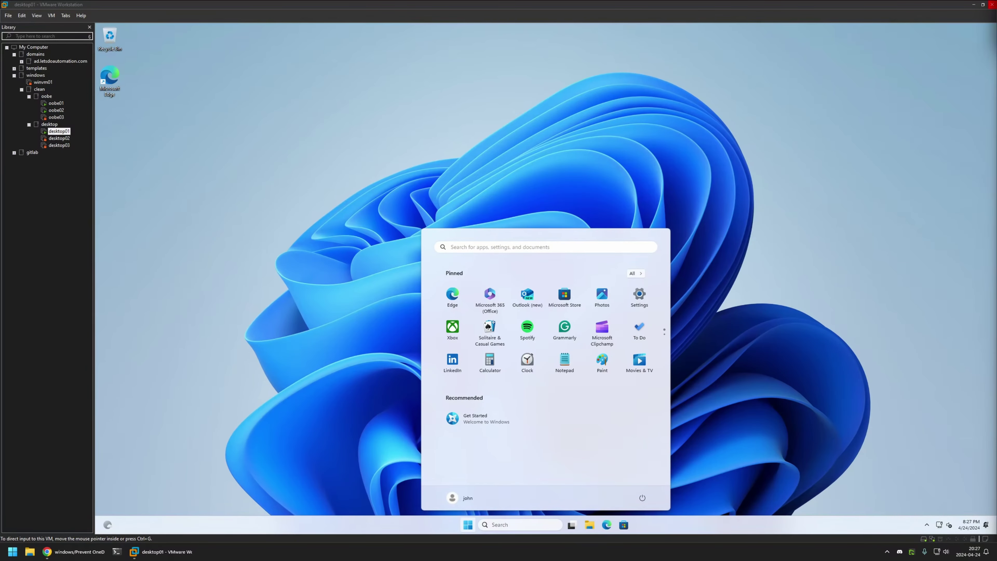
Step: Check the hidden tray icons for OneDrive, then open Windows Settings
{"action": "left_click", "coordinate": [927, 525]}
{"action": "left_click", "coordinate": [468, 525]}
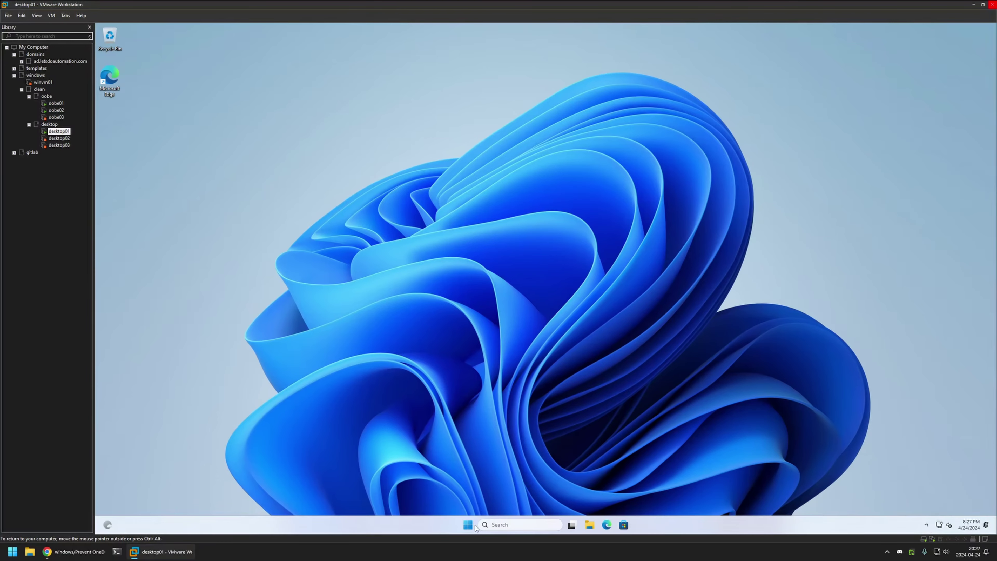
{"action": "left_click", "coordinate": [641, 292]}
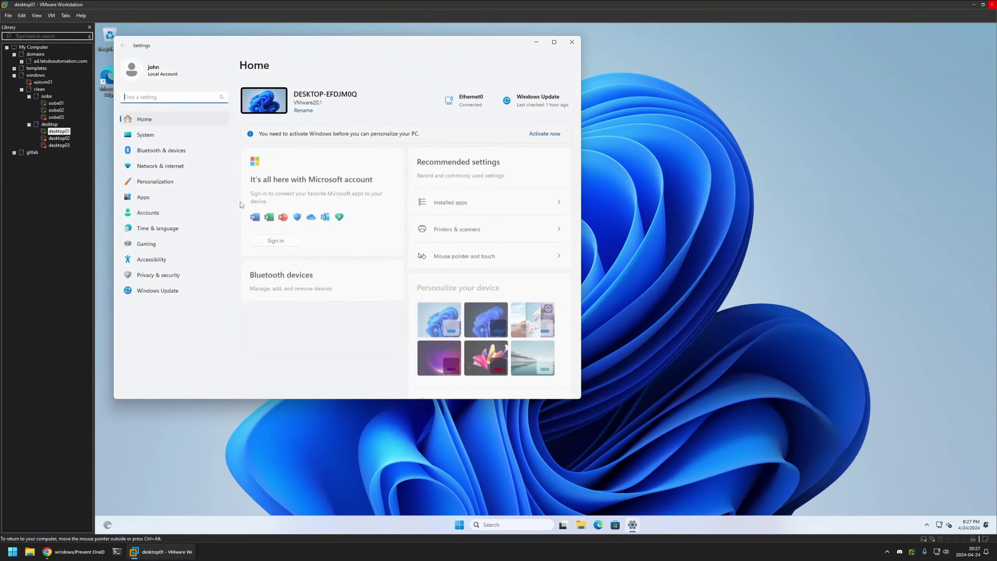
Step: Search Apps > Installed apps for 'one', which finds nothing, then flip to the README and back
{"action": "left_click", "coordinate": [169, 197]}
{"action": "left_click", "coordinate": [293, 98]}
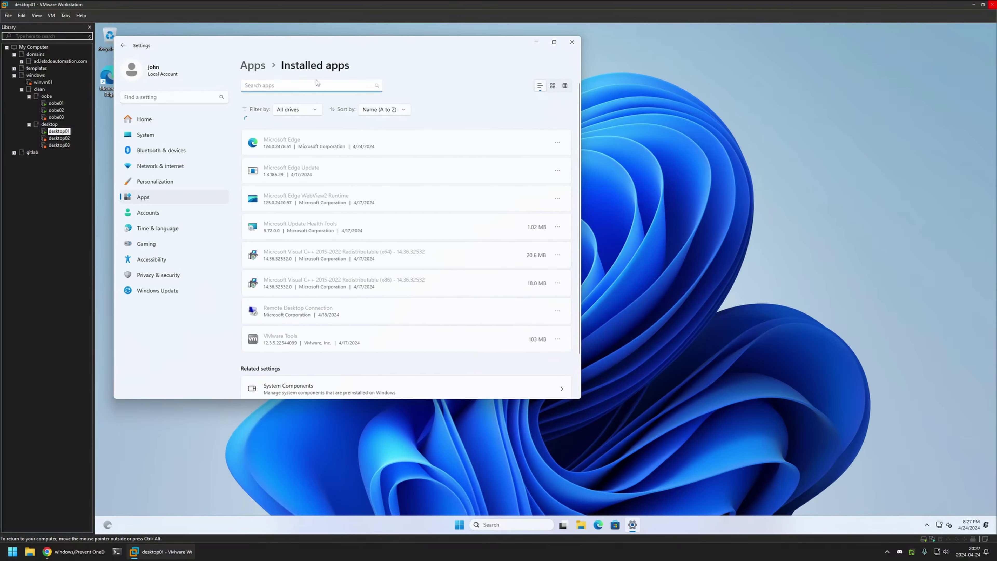
{"action": "type", "text": "one"}
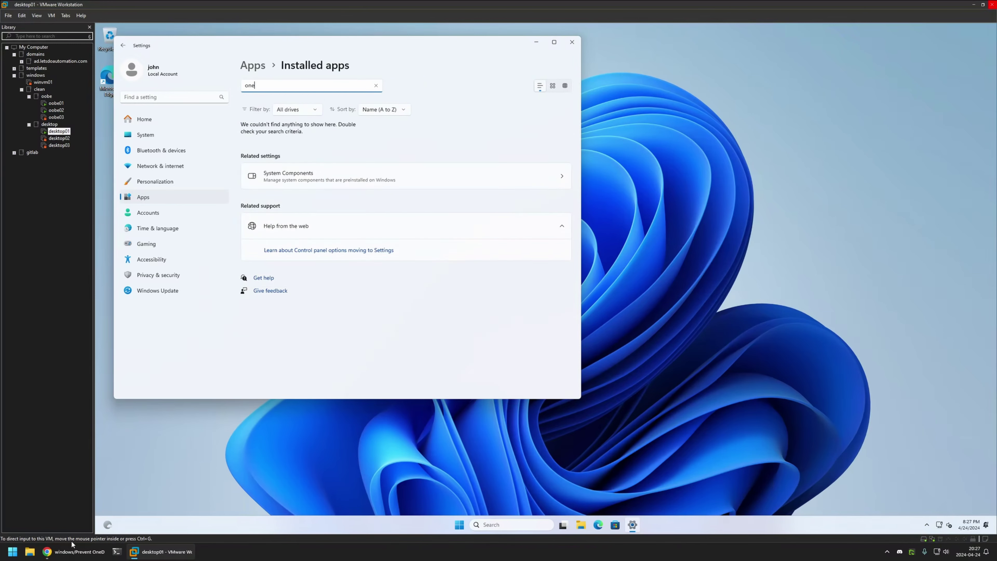
{"action": "left_click", "coordinate": [66, 551]}
{"action": "left_click", "coordinate": [173, 552]}
Step: Bring the GitHub README forward and scroll along the ActiveSetup command's code block
{"action": "left_click", "coordinate": [74, 552]}
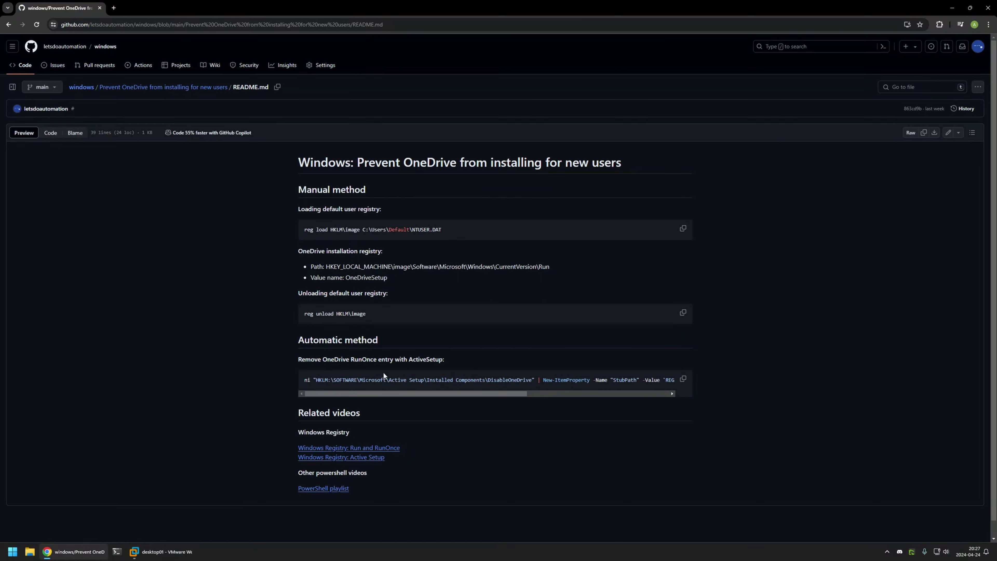
{"action": "left_click_drag", "start_coordinate": [451, 393], "coordinate": [593, 394]}
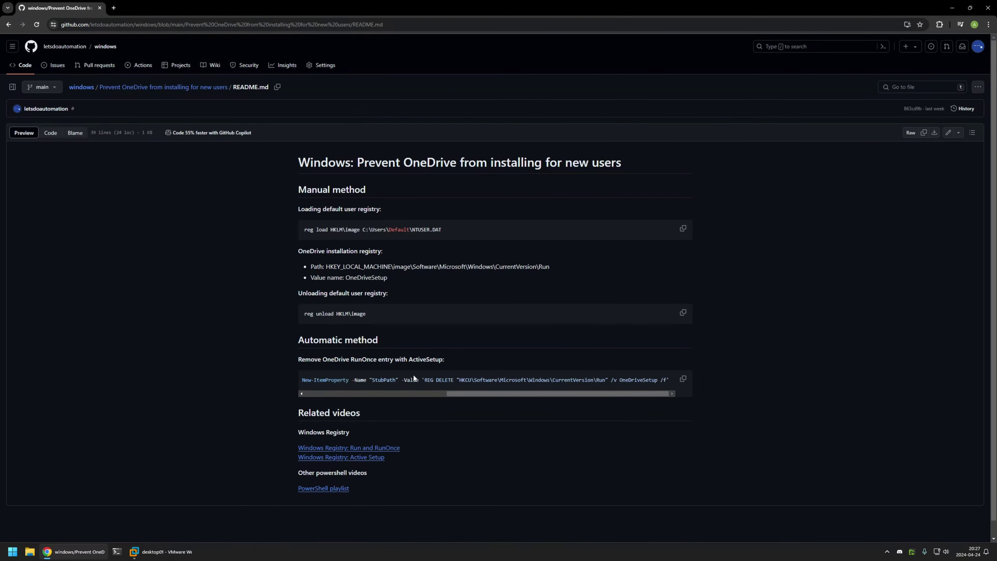
{"action": "left_click_drag", "start_coordinate": [422, 380], "coordinate": [671, 380]}
{"action": "left_click", "coordinate": [451, 358]}
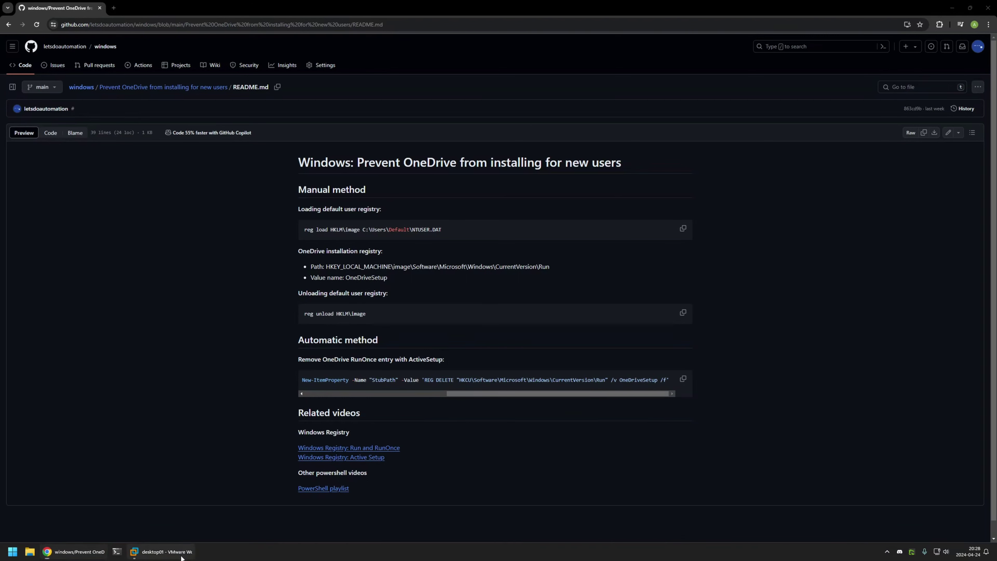
Step: Glance at the VM, then return to the README and scroll the code block to its start
{"action": "left_click", "coordinate": [157, 552]}
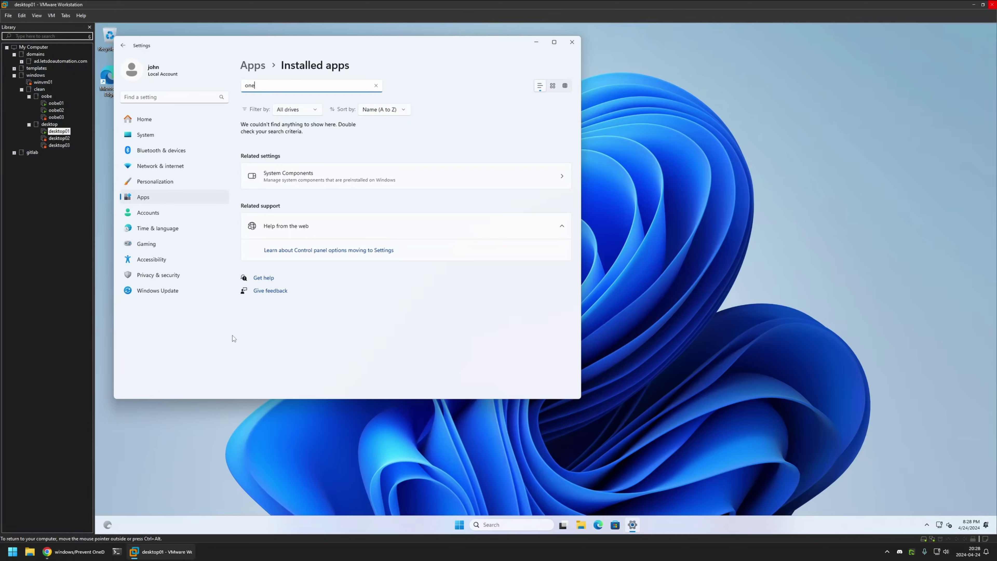
{"action": "left_click", "coordinate": [522, 313]}
{"action": "left_click", "coordinate": [73, 552]}
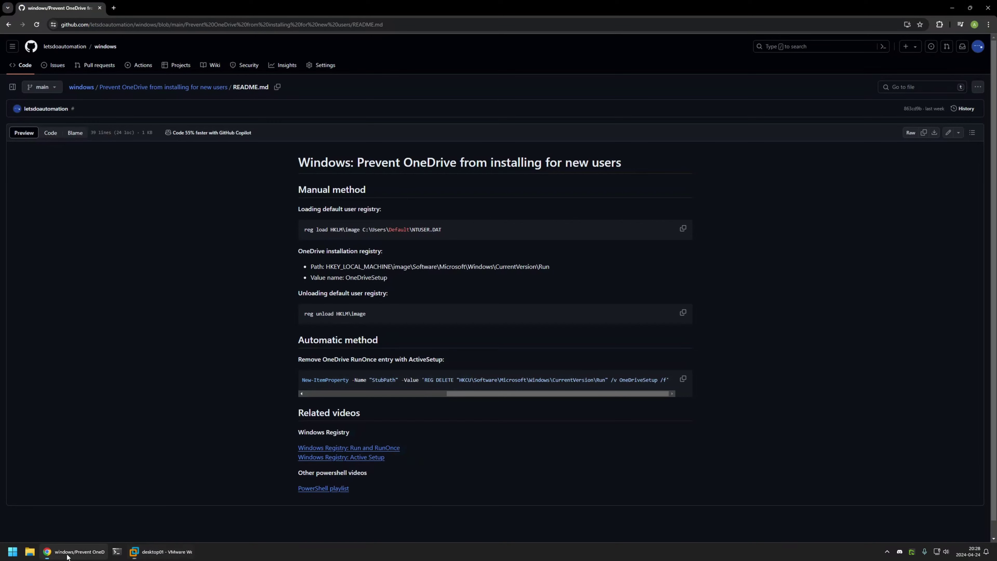
{"action": "left_click_drag", "start_coordinate": [467, 393], "coordinate": [308, 395]}
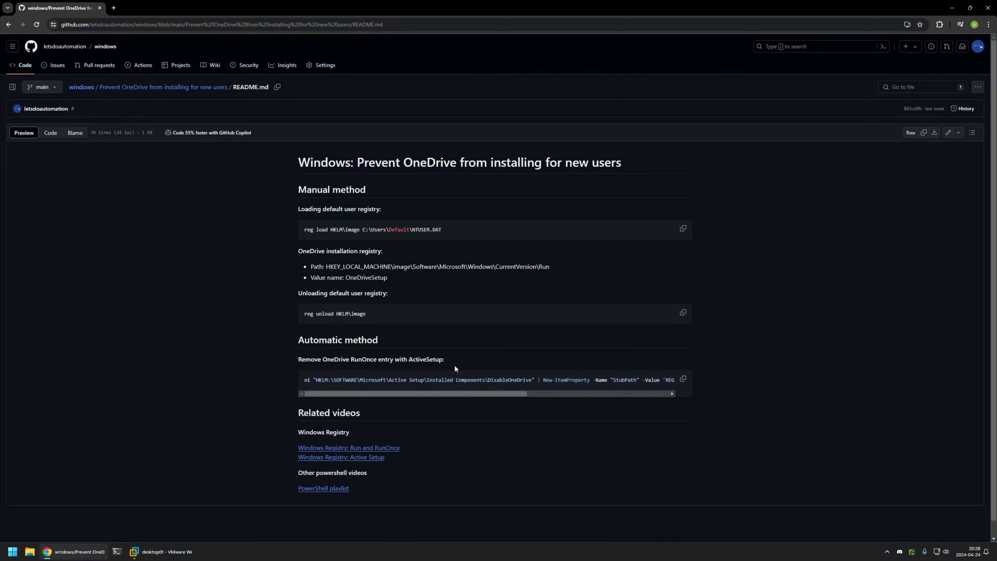
{"action": "left_click_drag", "start_coordinate": [435, 392], "coordinate": [573, 395]}
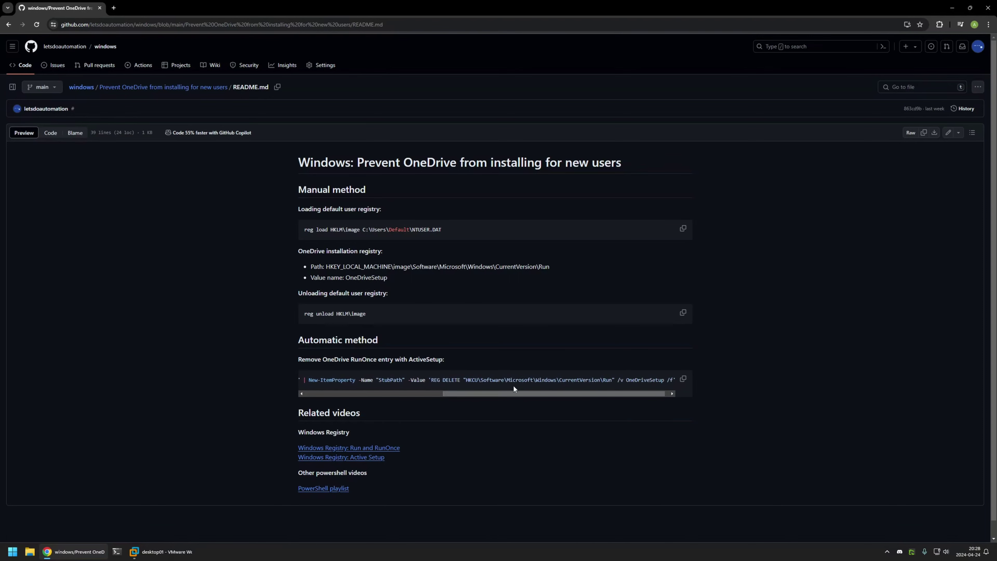
{"action": "left_click_drag", "start_coordinate": [502, 393], "coordinate": [364, 394]}
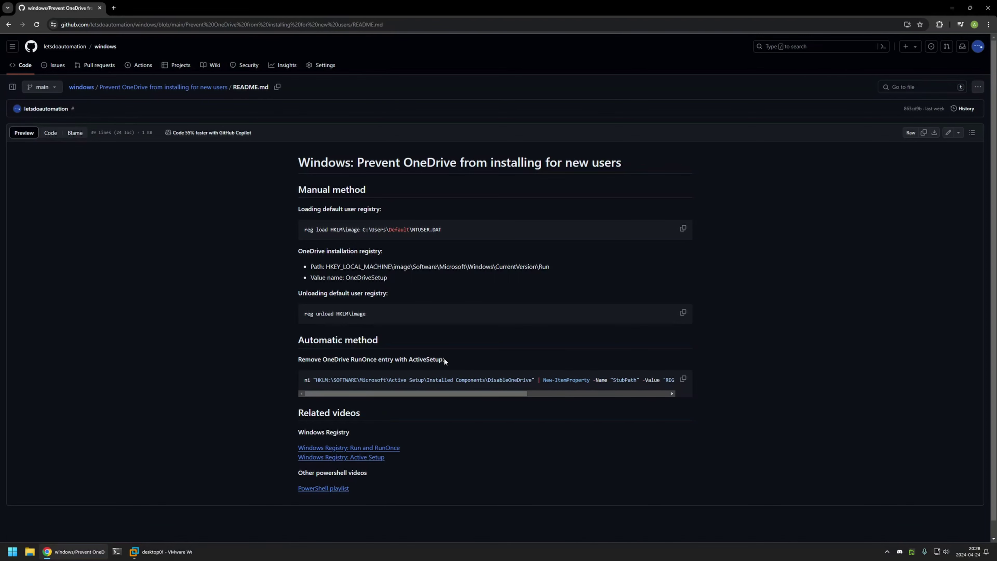